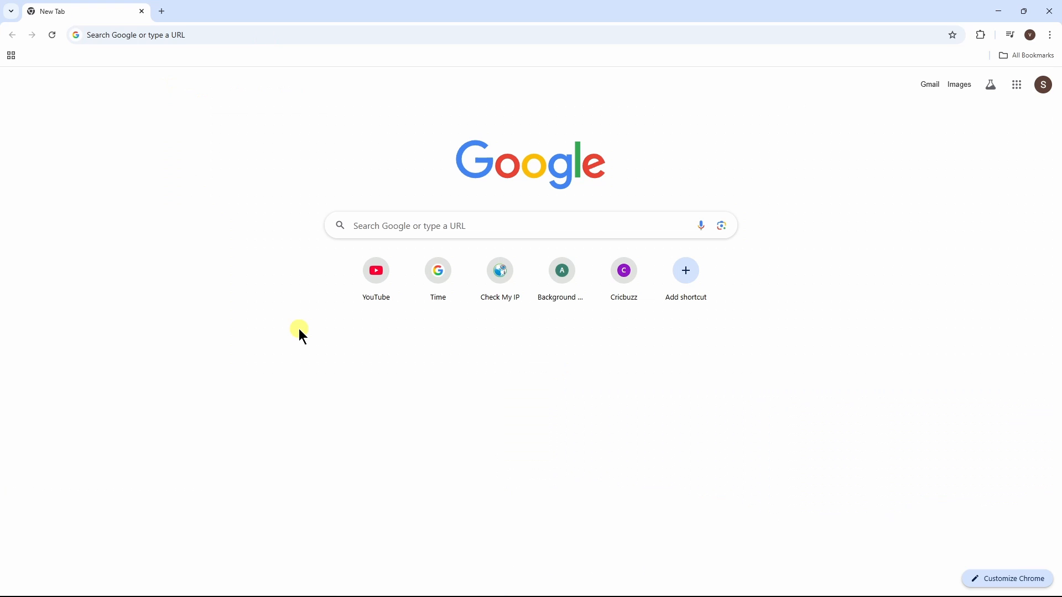
# Step: Go to etsy.com/sell in Chrome to load Etsy's 'How to sell on Etsy' page
pyautogui.click(265, 39)
pyautogui.write('e')
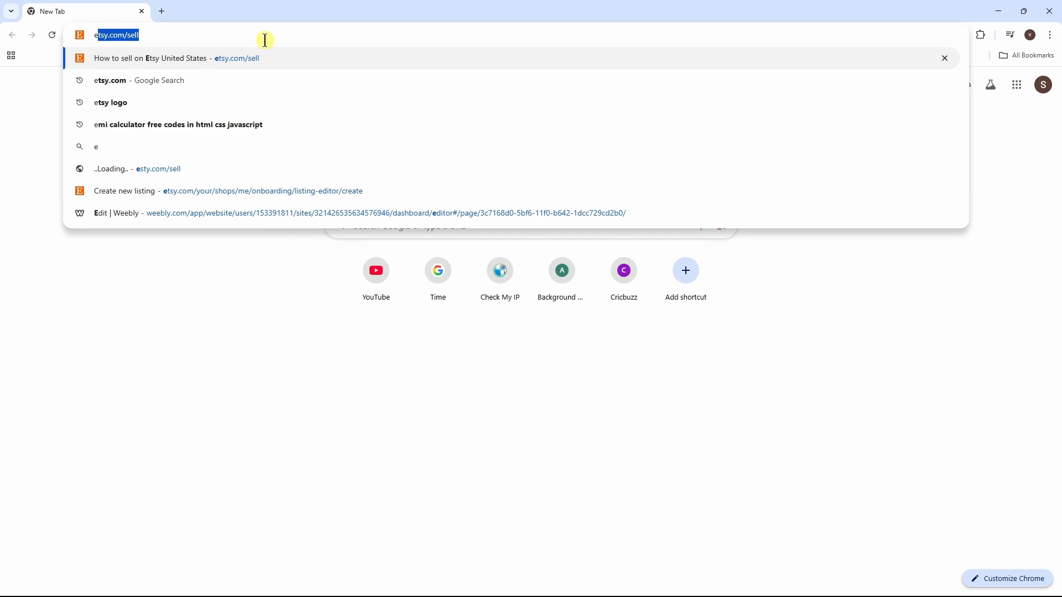
pyautogui.write('tsy.')
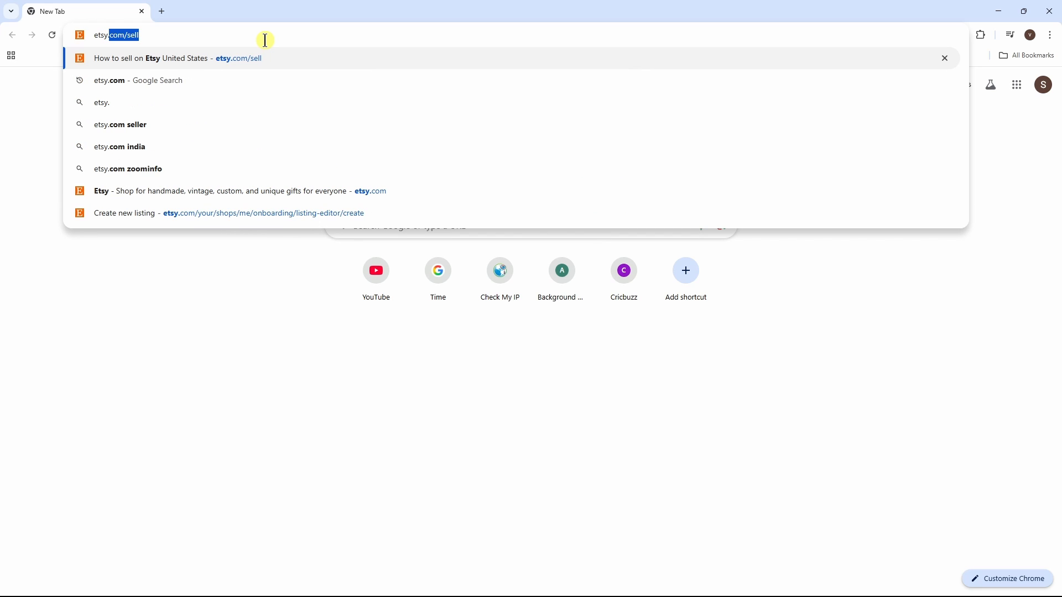
pyautogui.write('com/sell')
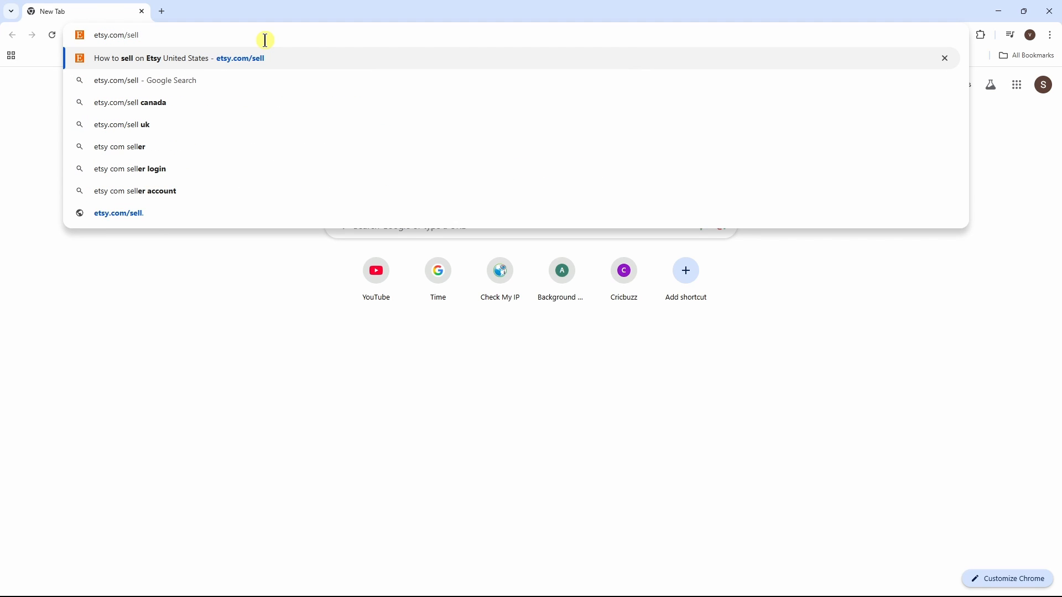
pyautogui.press('Return')
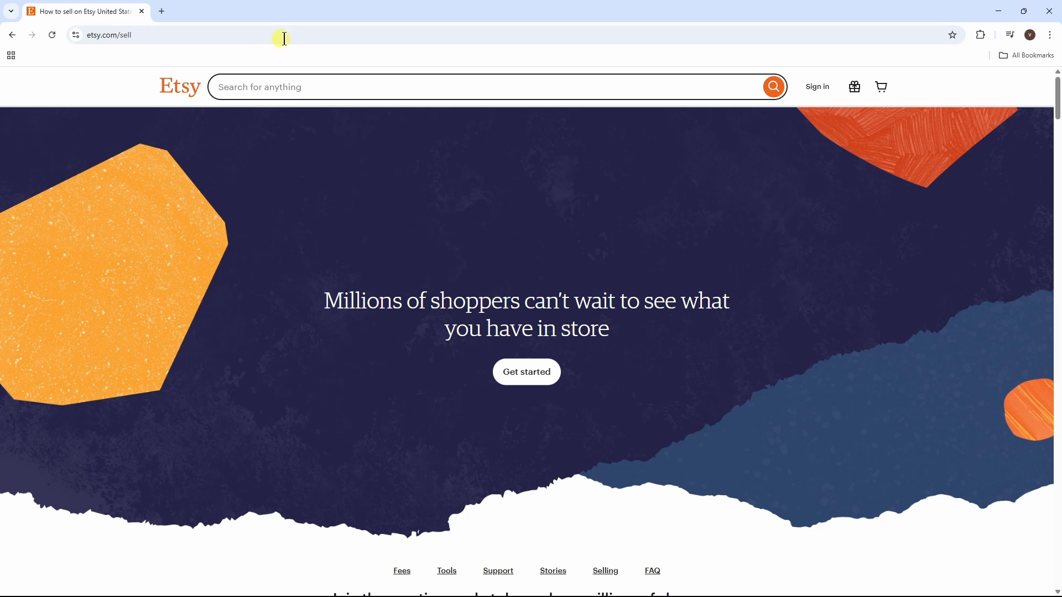
# Step: Start selling on Etsy by signing in with the second Google account
pyautogui.click(530, 383)
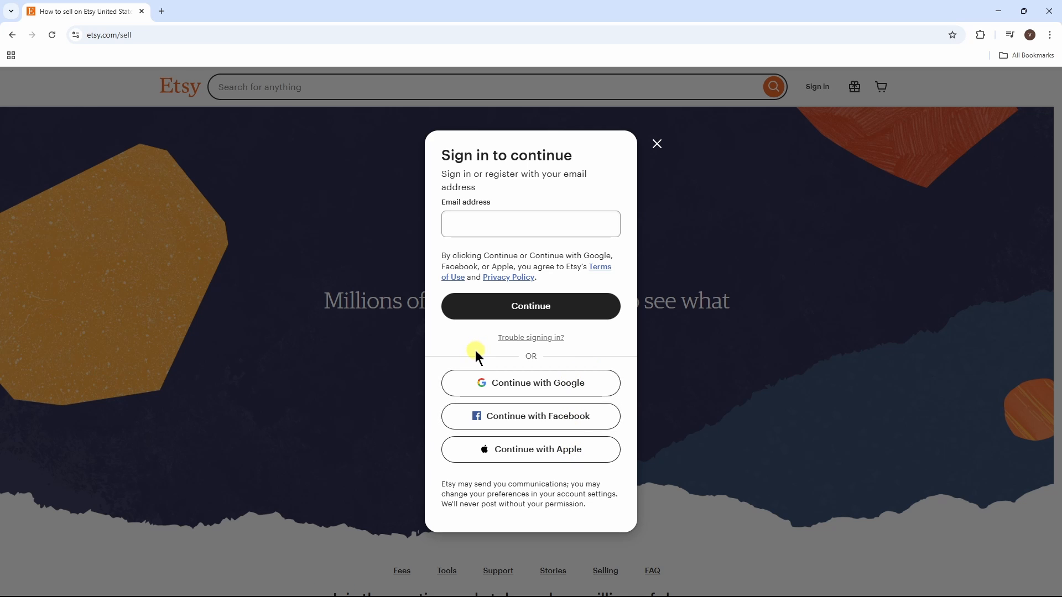
pyautogui.click(566, 386)
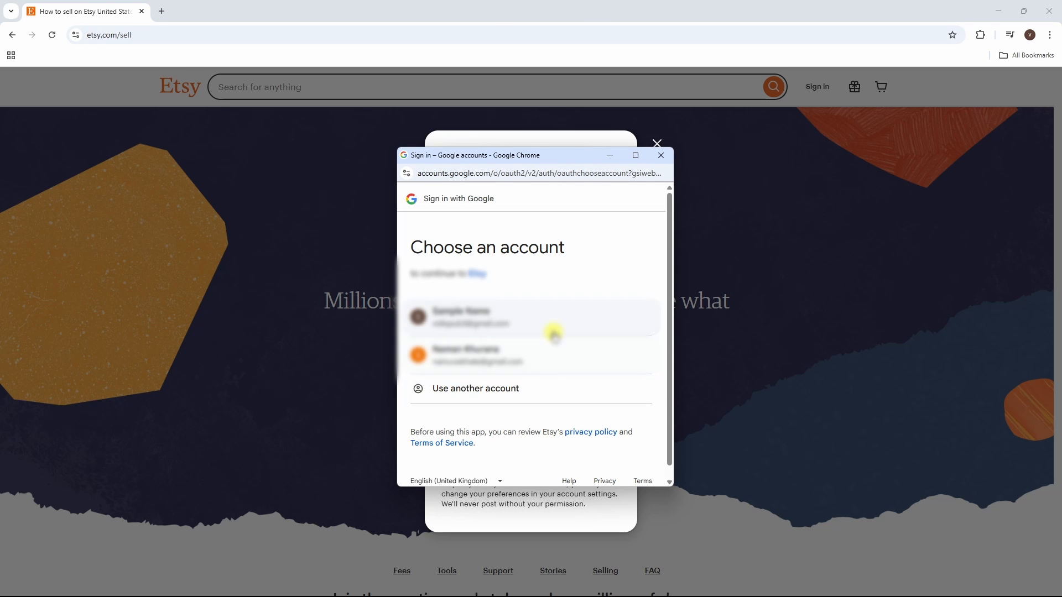
pyautogui.click(509, 362)
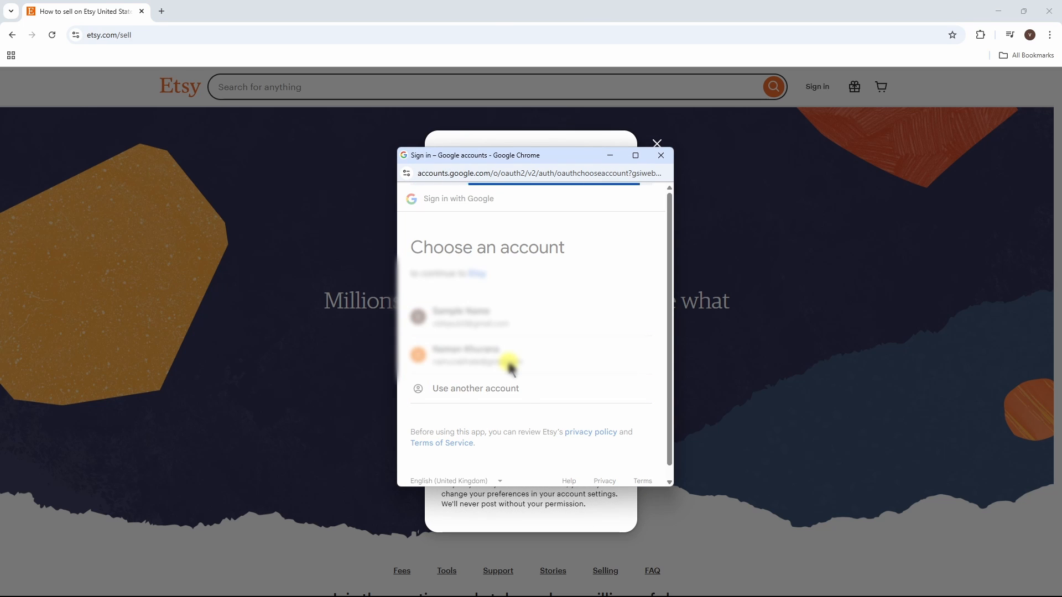
pyautogui.click(590, 399)
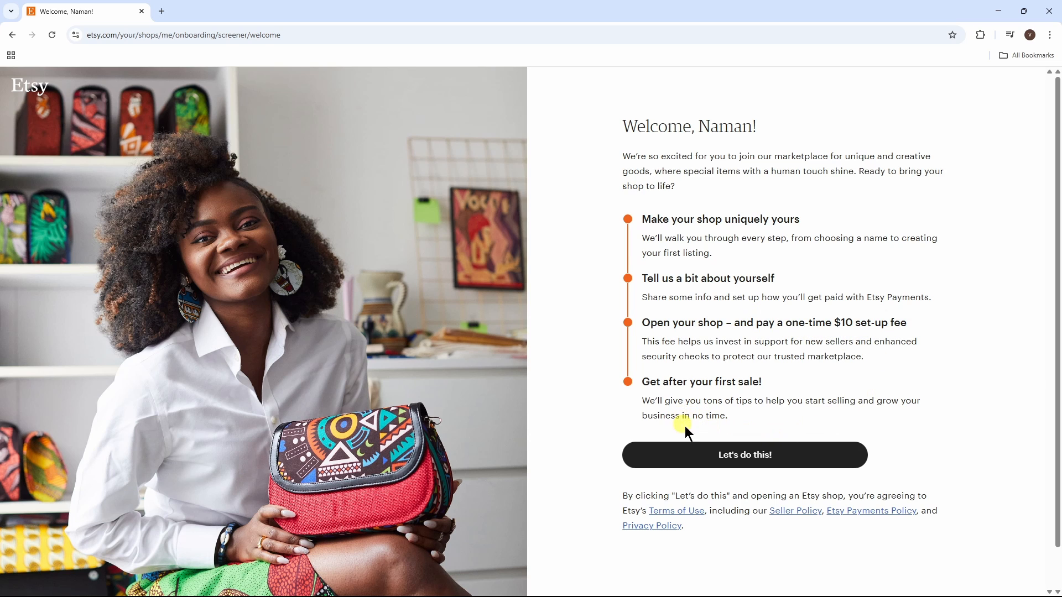
# Step: Answer 'I want to expand my online business', skip the help-topics question, and start the shop
pyautogui.click(785, 459)
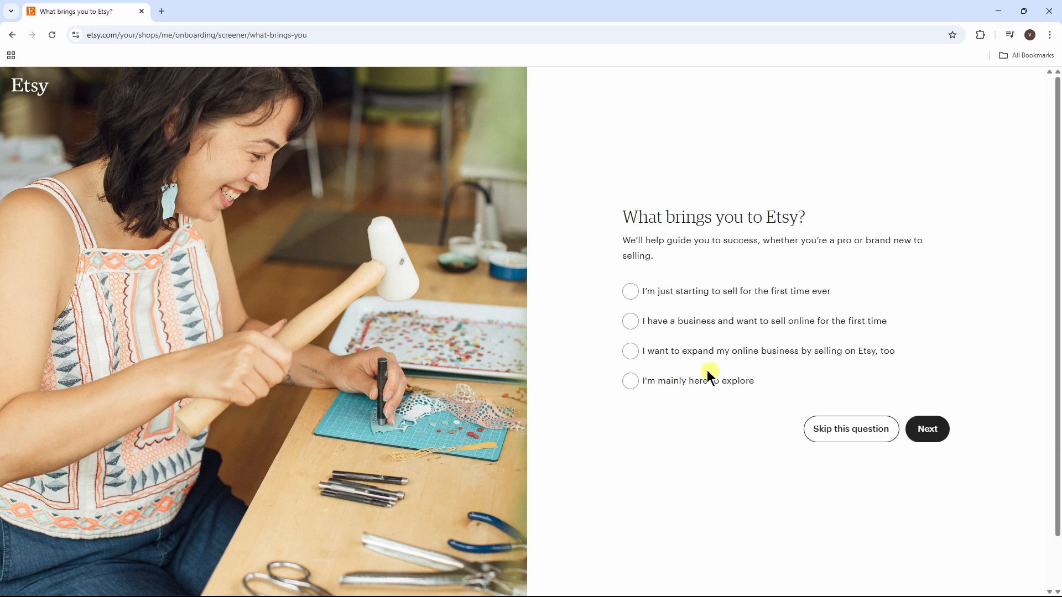
pyautogui.click(631, 352)
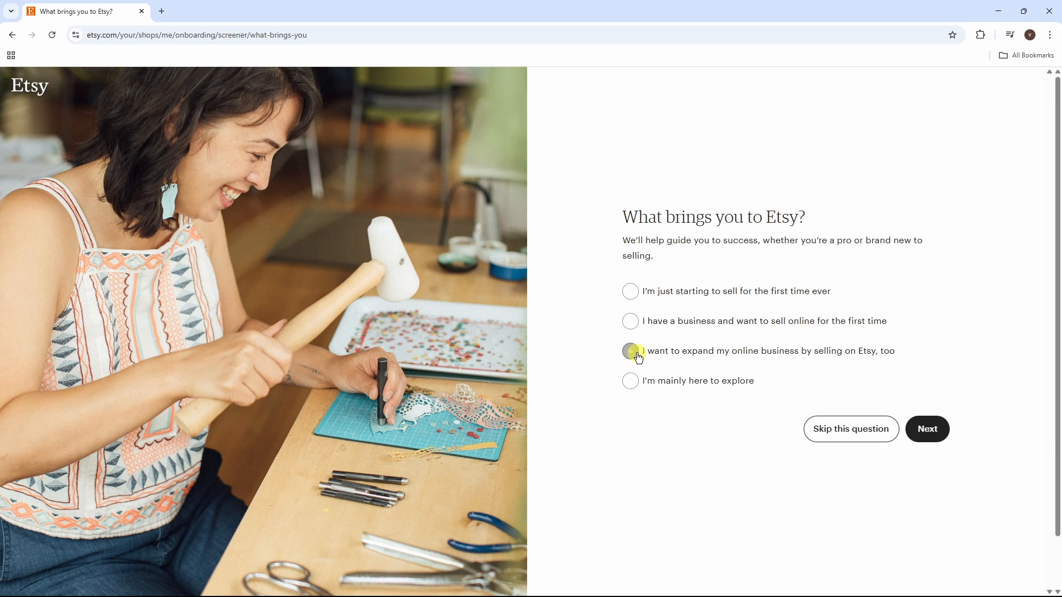
pyautogui.click(928, 431)
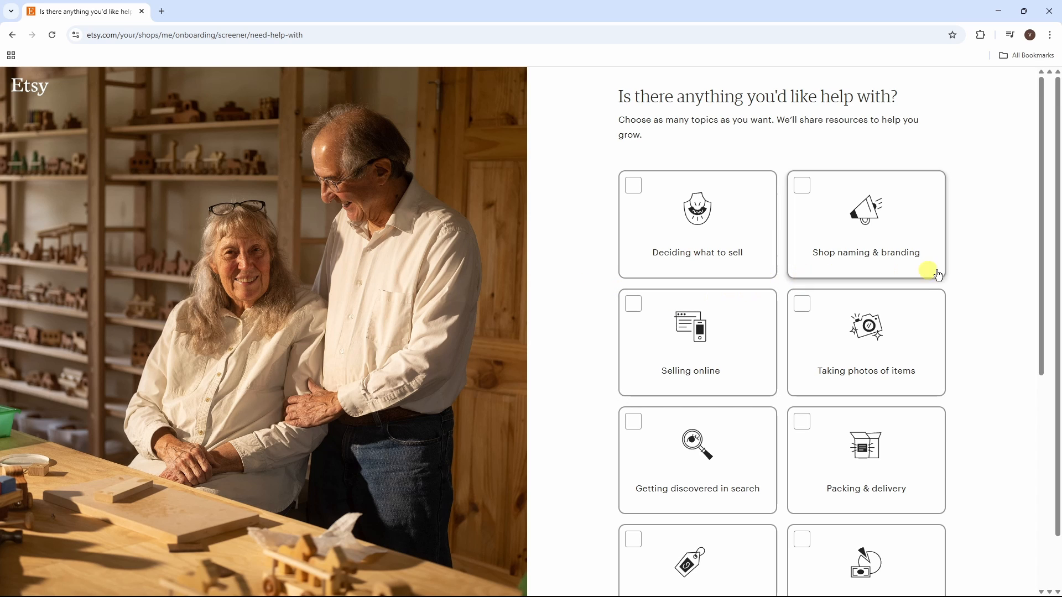
pyautogui.scroll(-1, 1038, 288)
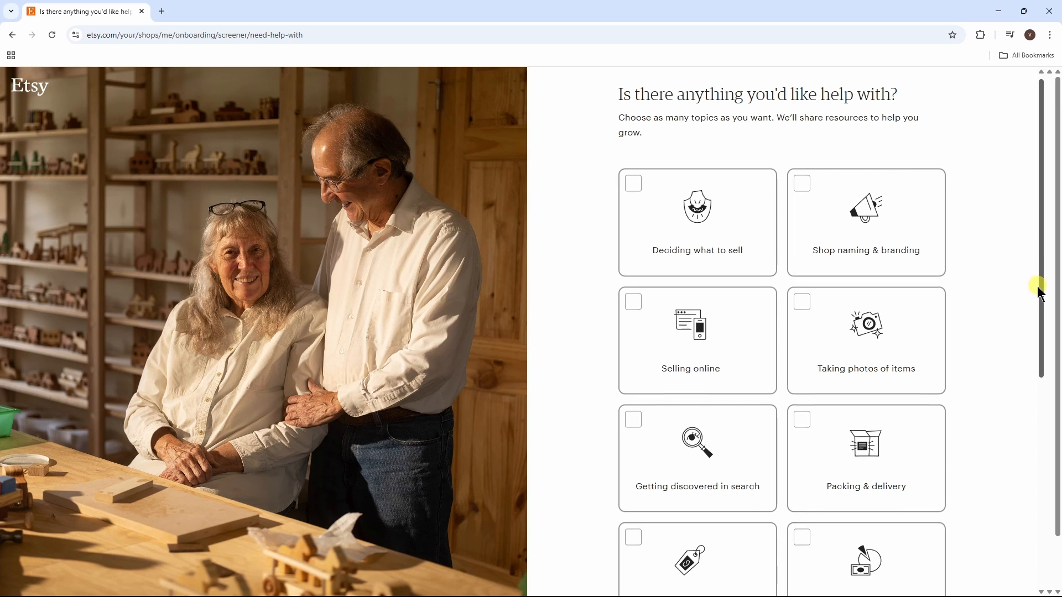
pyautogui.moveTo(1038, 288); pyautogui.dragTo(1036, 481)
pyautogui.click(870, 544)
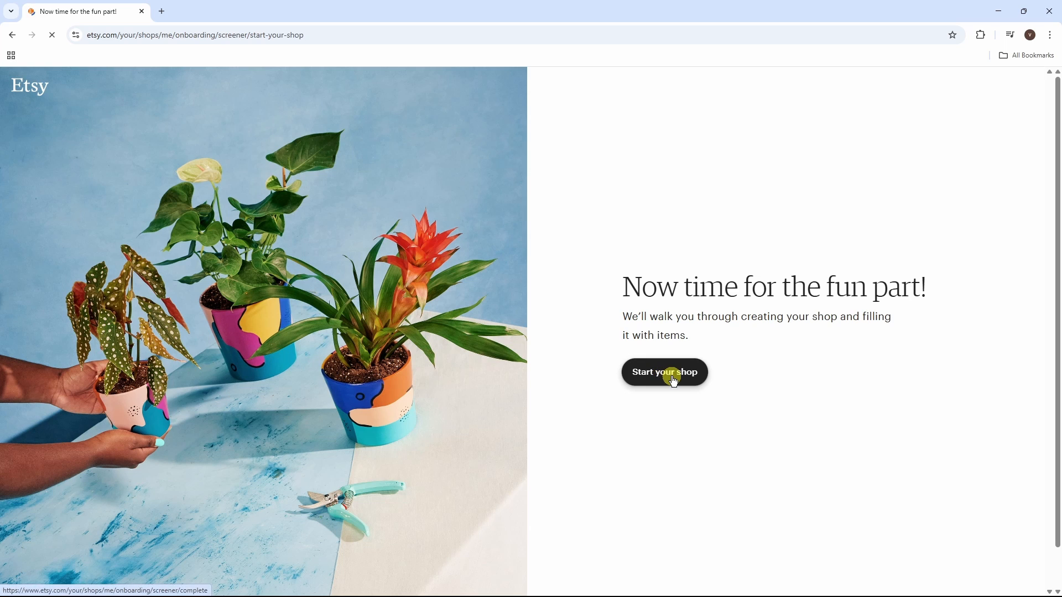
pyautogui.click(675, 382)
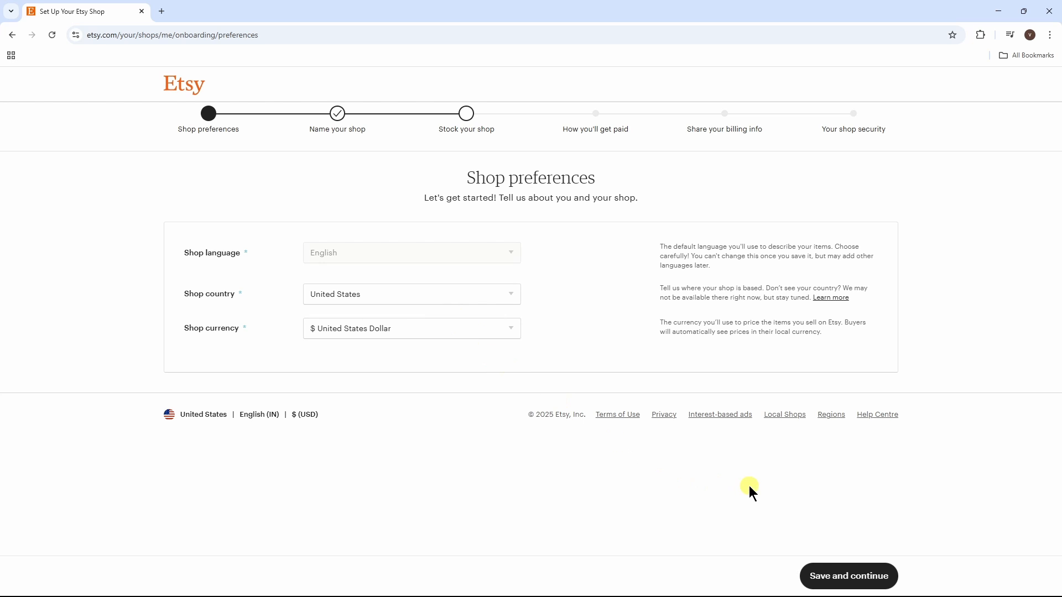
# Step: Keep the English, United States, USD preferences and name the shop LearnLite
pyautogui.click(866, 585)
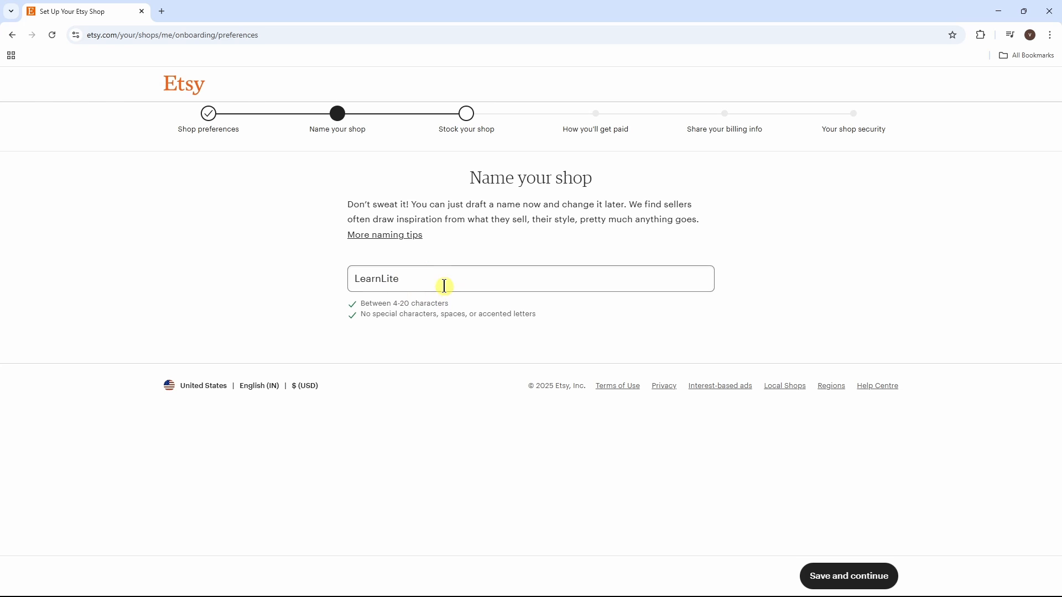
pyautogui.moveTo(445, 284); pyautogui.dragTo(334, 284)
pyautogui.write('L')
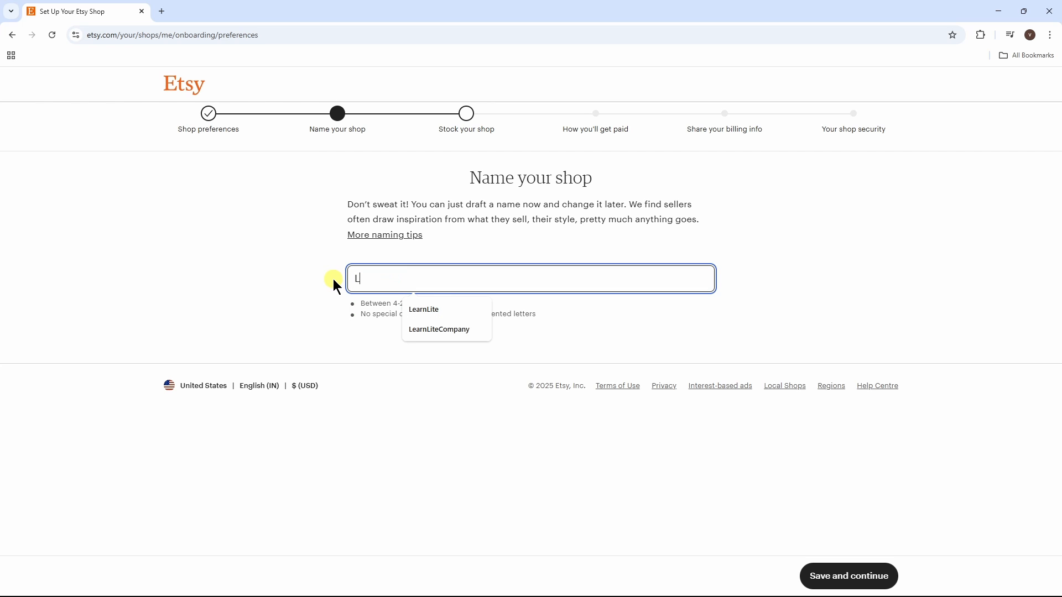
pyautogui.write('earnLite')
pyautogui.click(609, 340)
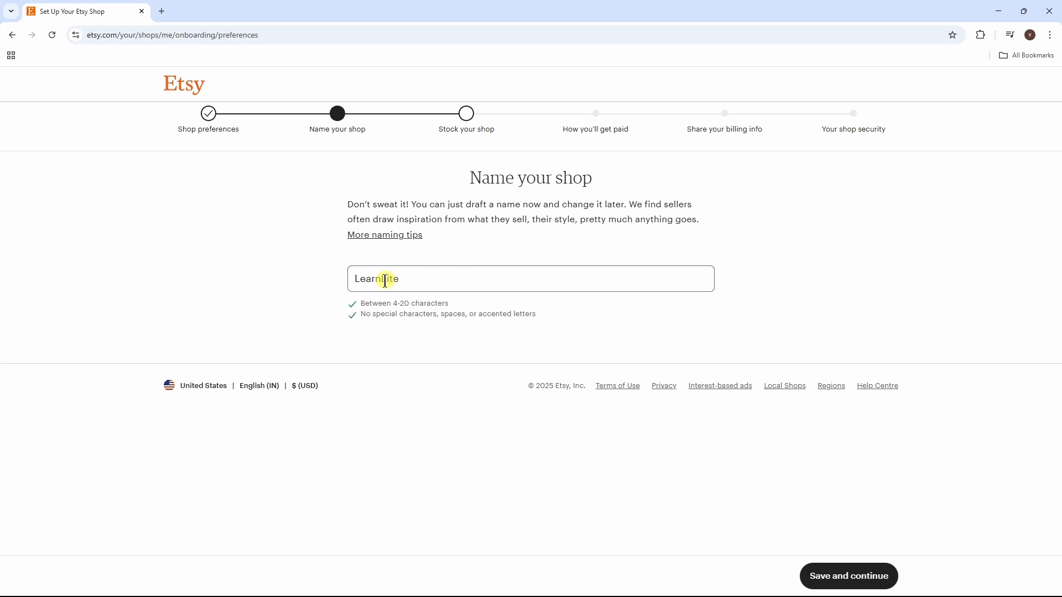
pyautogui.click(845, 584)
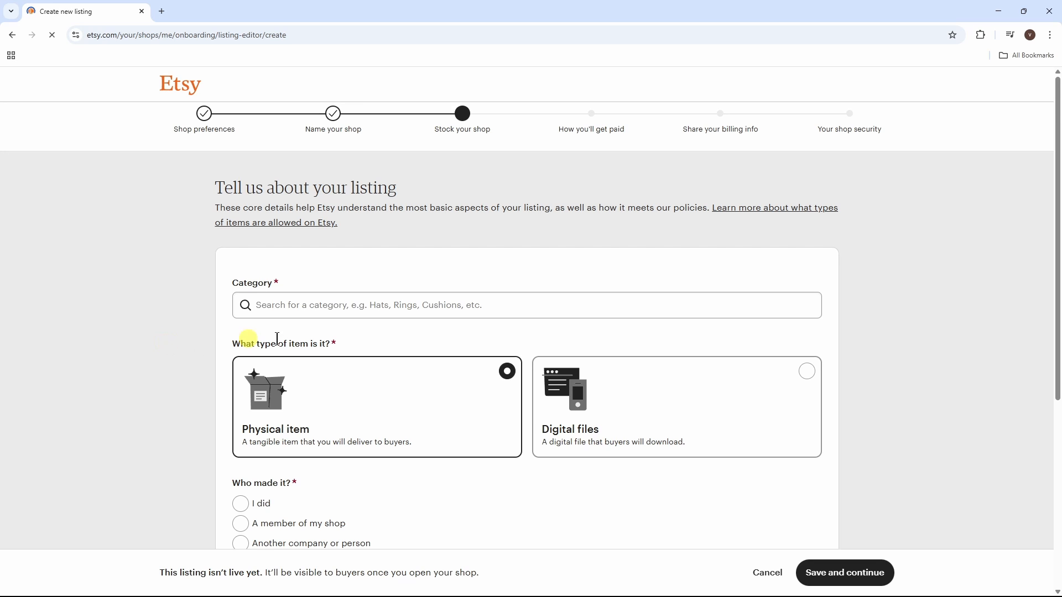
# Step: Set the listing category to Bath Towels by searching for 'Towel'
pyautogui.click(396, 310)
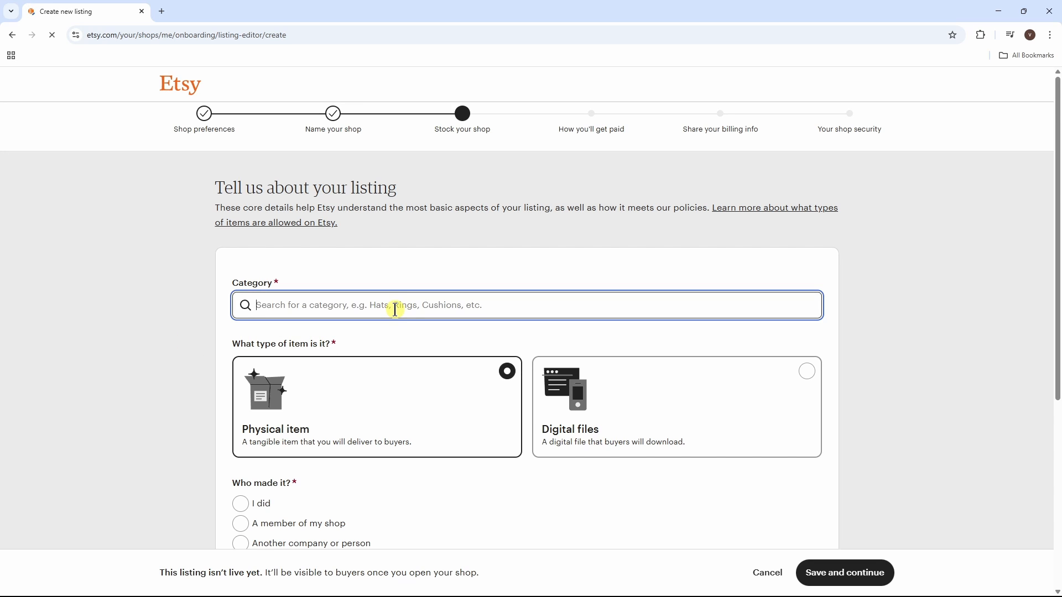
pyautogui.write('Towe')
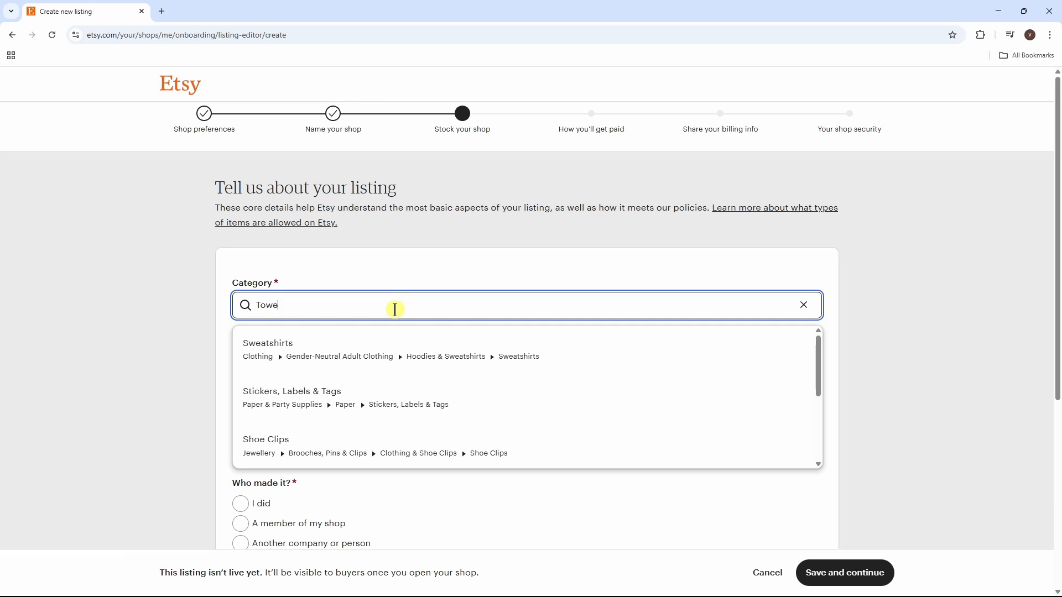
pyautogui.write('l')
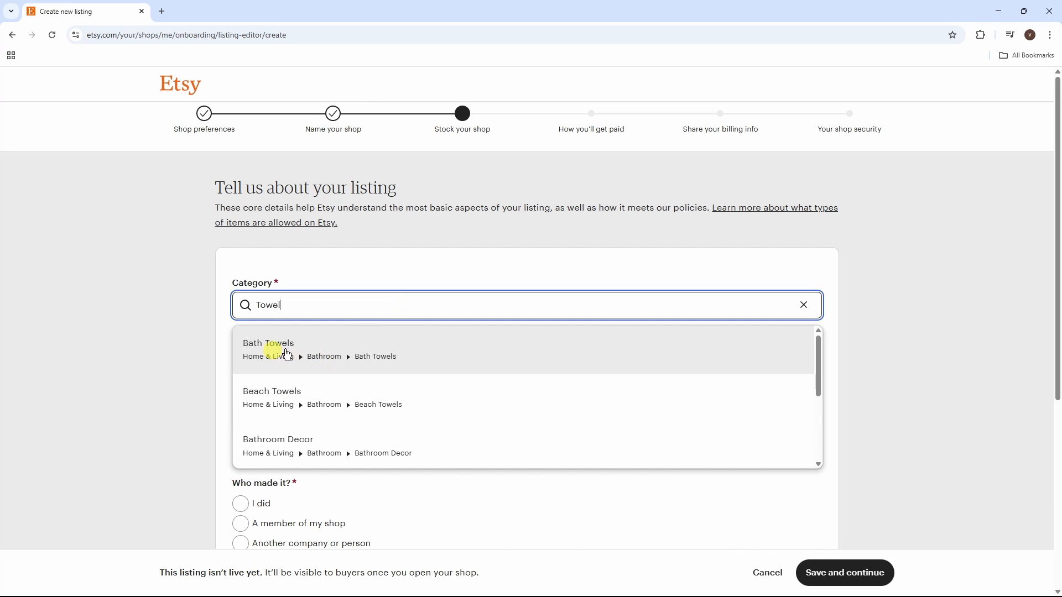
pyautogui.click(353, 354)
pyautogui.moveTo(1058, 277); pyautogui.dragTo(1057, 398)
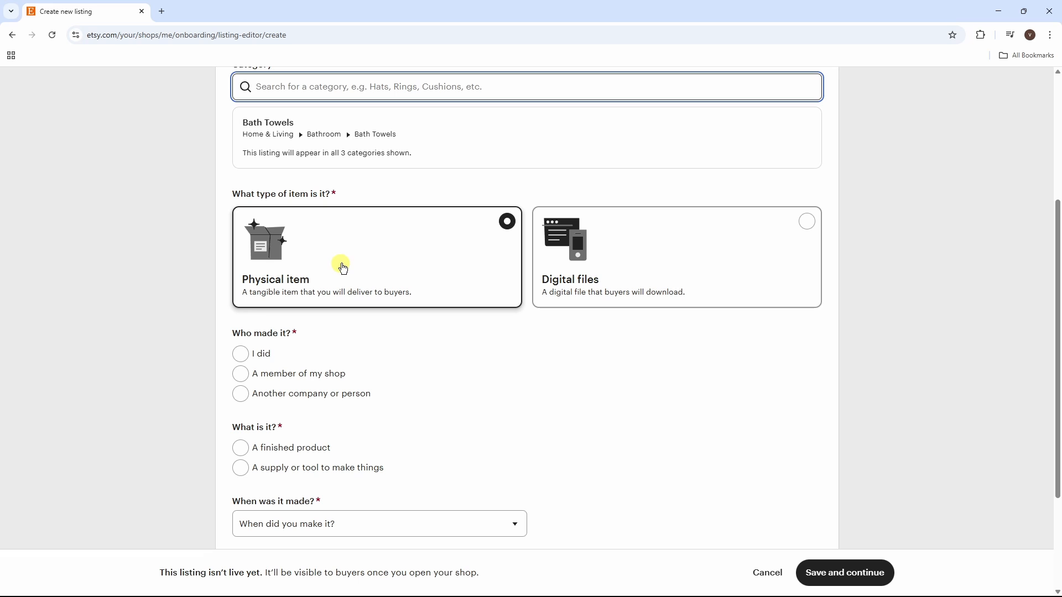
# Step: Describe the item as physical, made by another company, a finished product, made to order
pyautogui.click(440, 261)
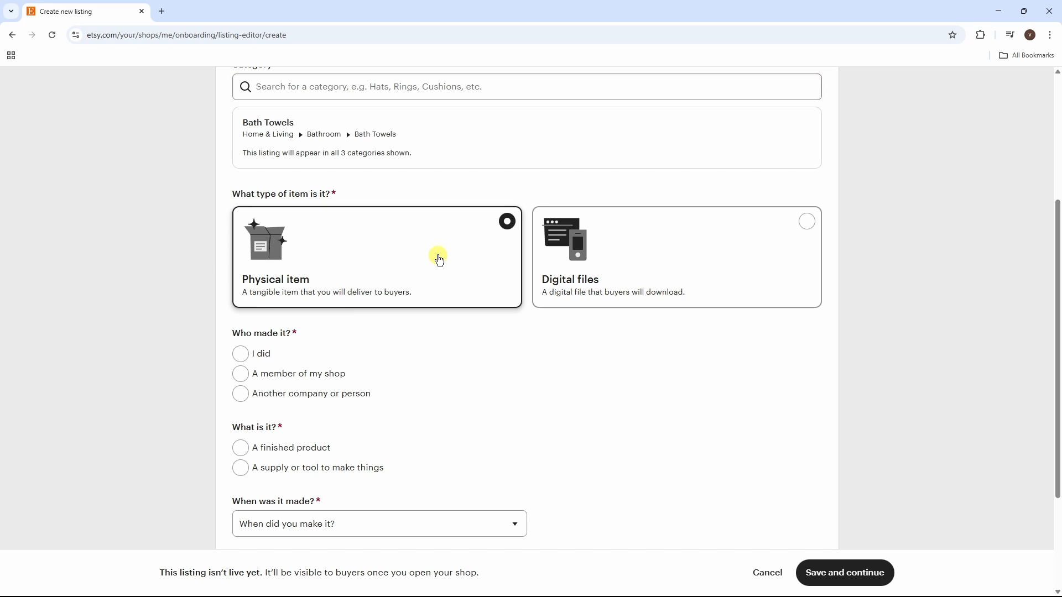
pyautogui.moveTo(1057, 357); pyautogui.dragTo(1058, 408)
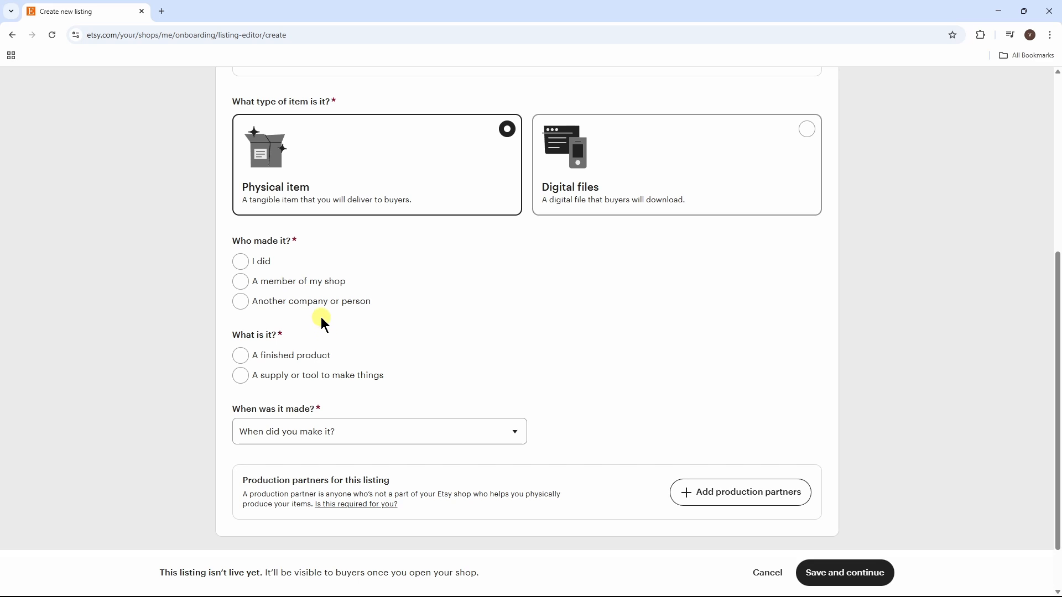
pyautogui.click(246, 309)
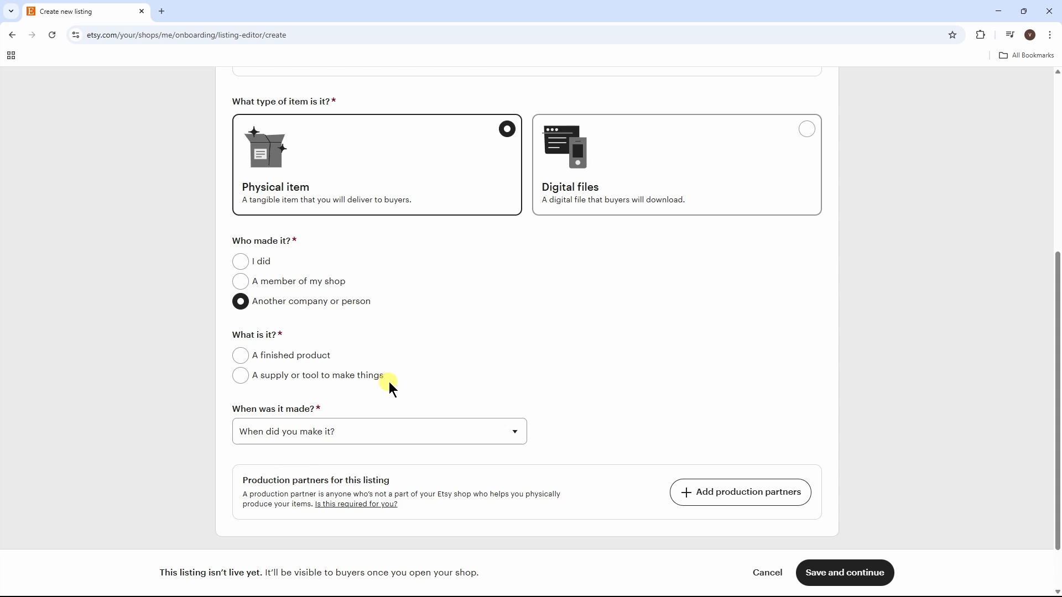
pyautogui.click(243, 357)
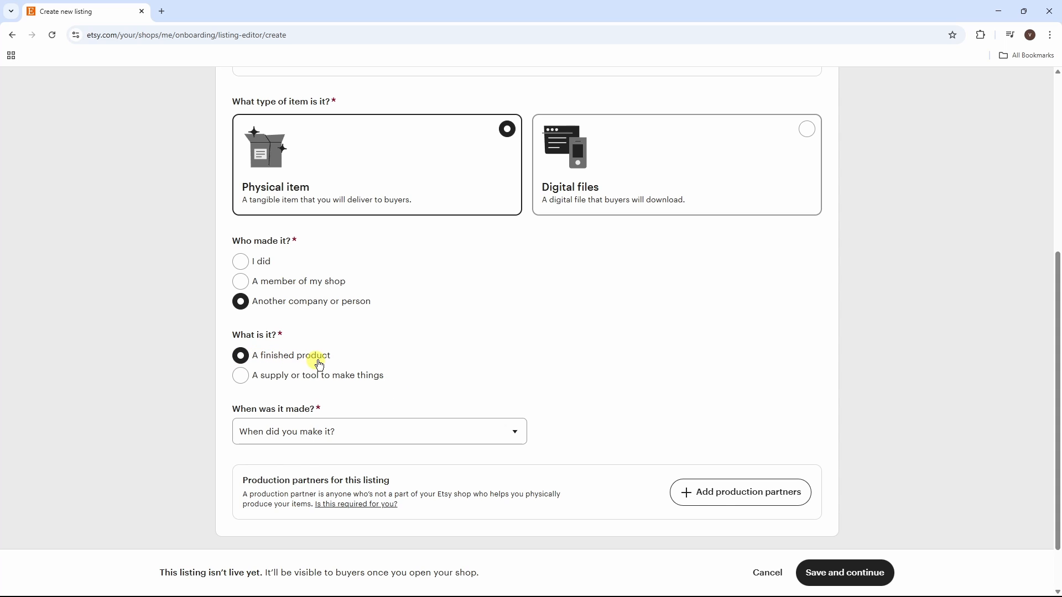
pyautogui.click(405, 441)
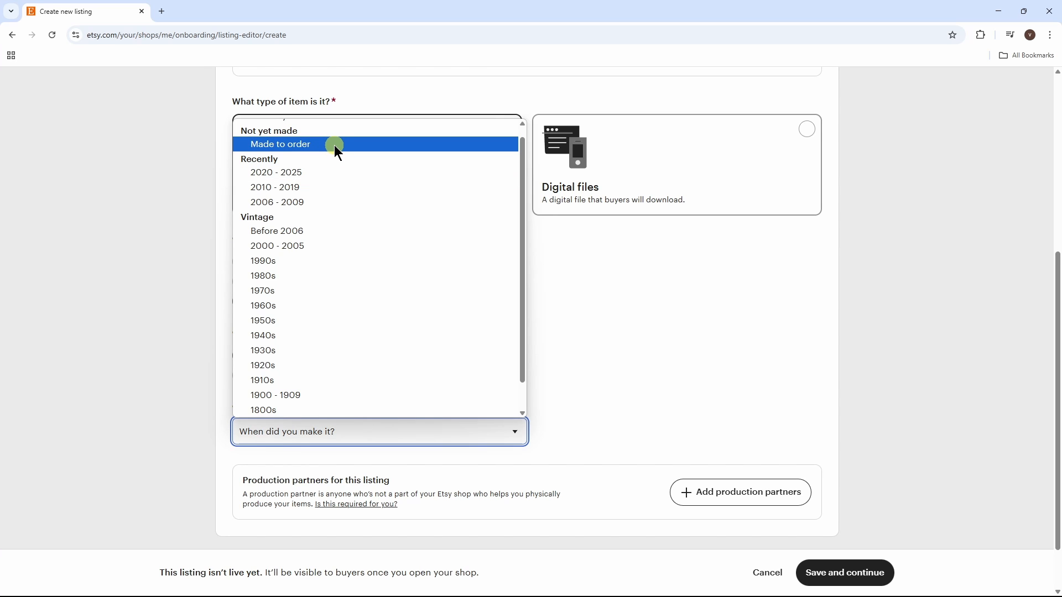
pyautogui.click(337, 145)
pyautogui.moveTo(1046, 337); pyautogui.dragTo(1057, 398)
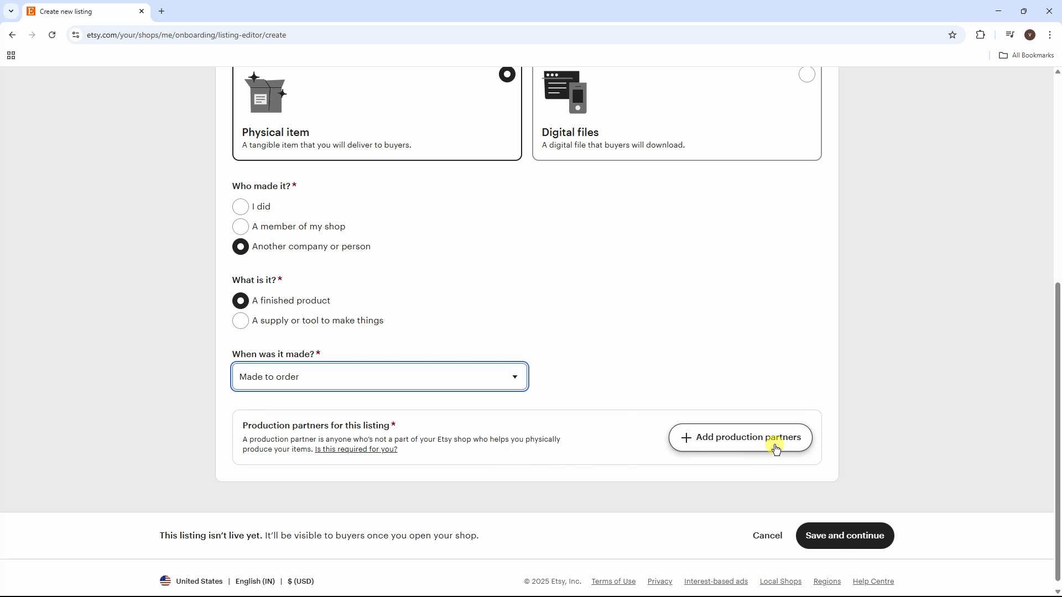
# Step: Start a new production partner named DailyDry with a short description and California location
pyautogui.click(758, 442)
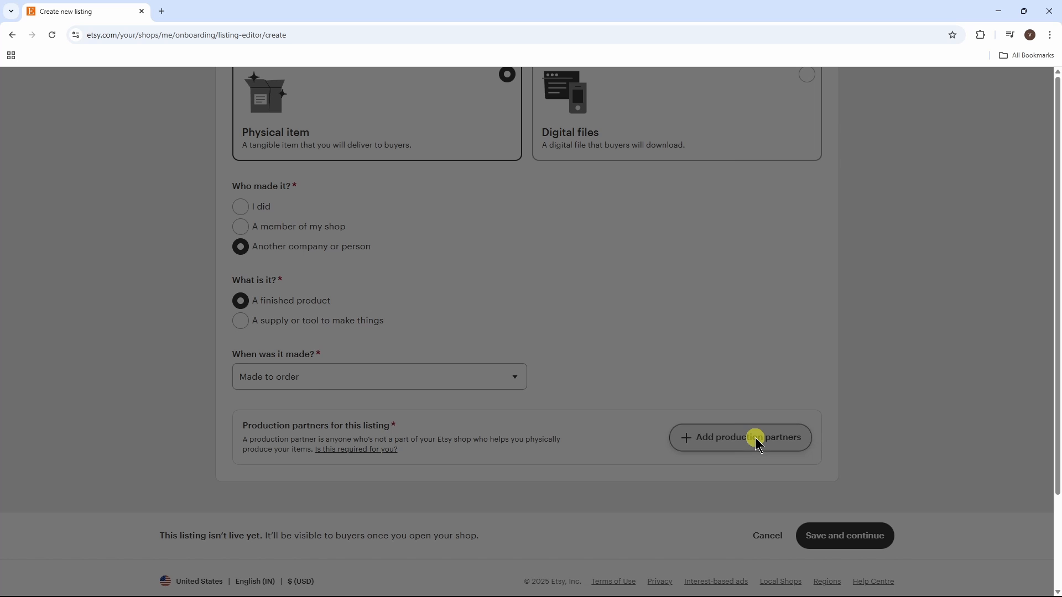
pyautogui.click(451, 174)
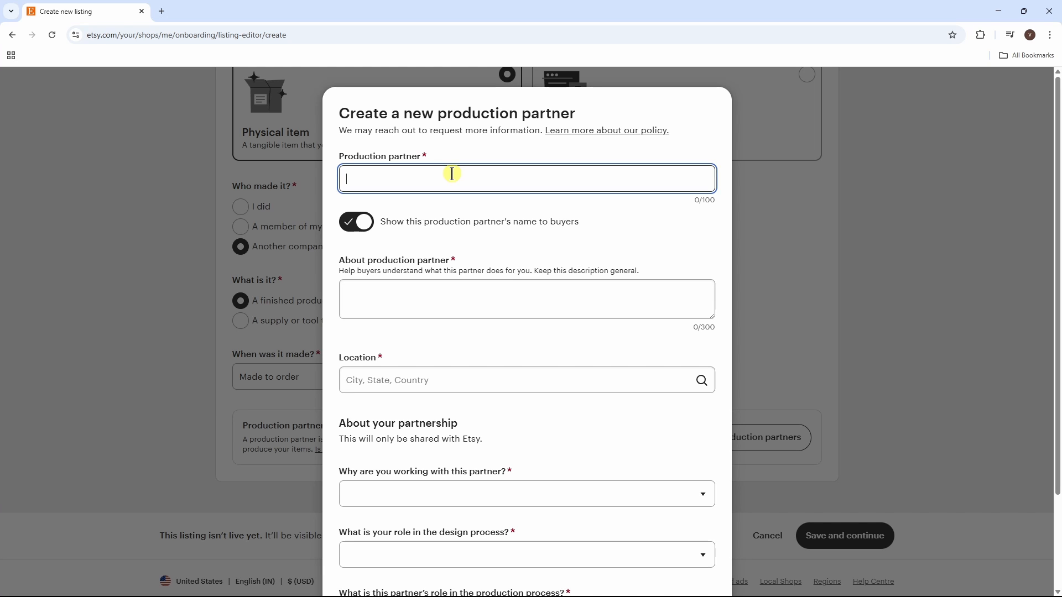
pyautogui.write('DailyDry')
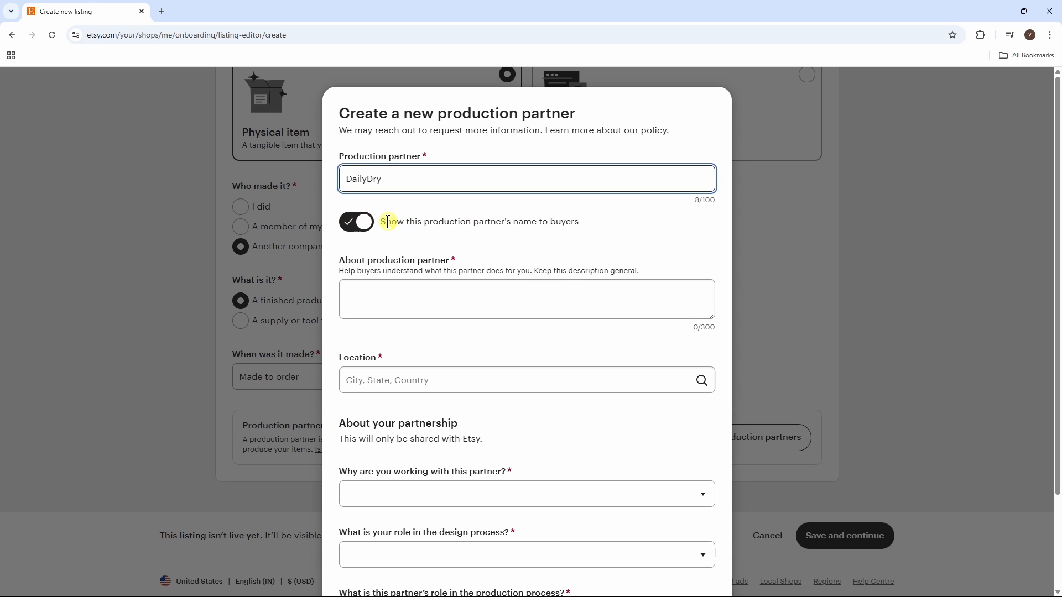
pyautogui.click(365, 223)
pyautogui.click(365, 223)
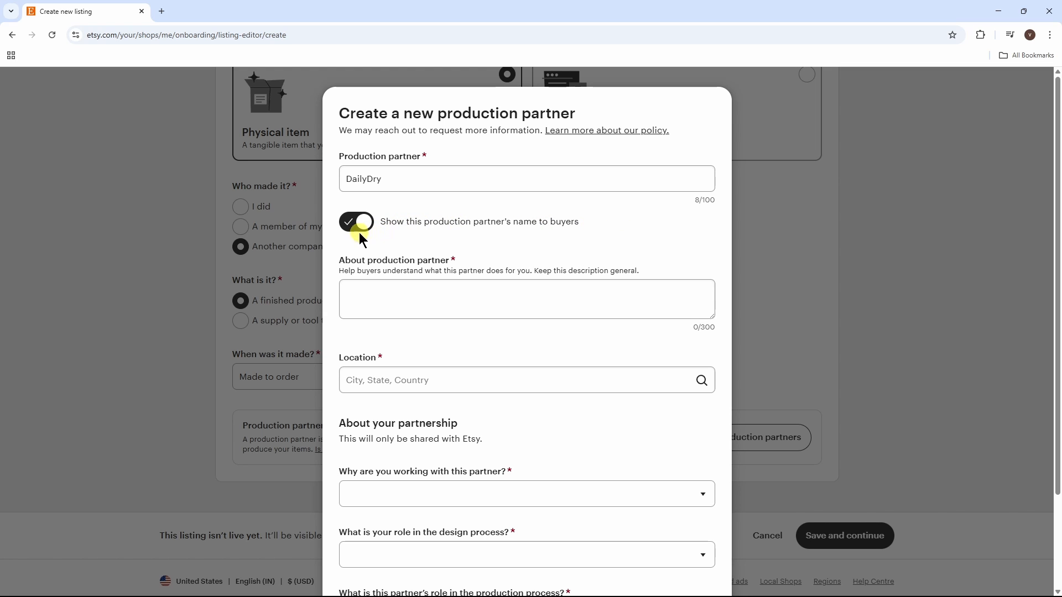
pyautogui.click(431, 299)
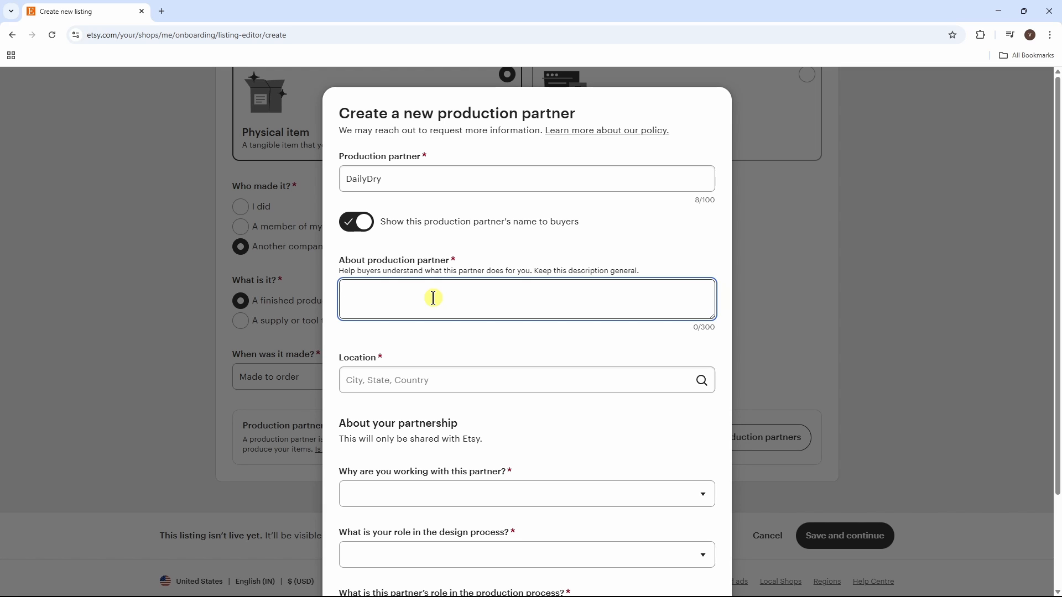
pyautogui.write('Da')
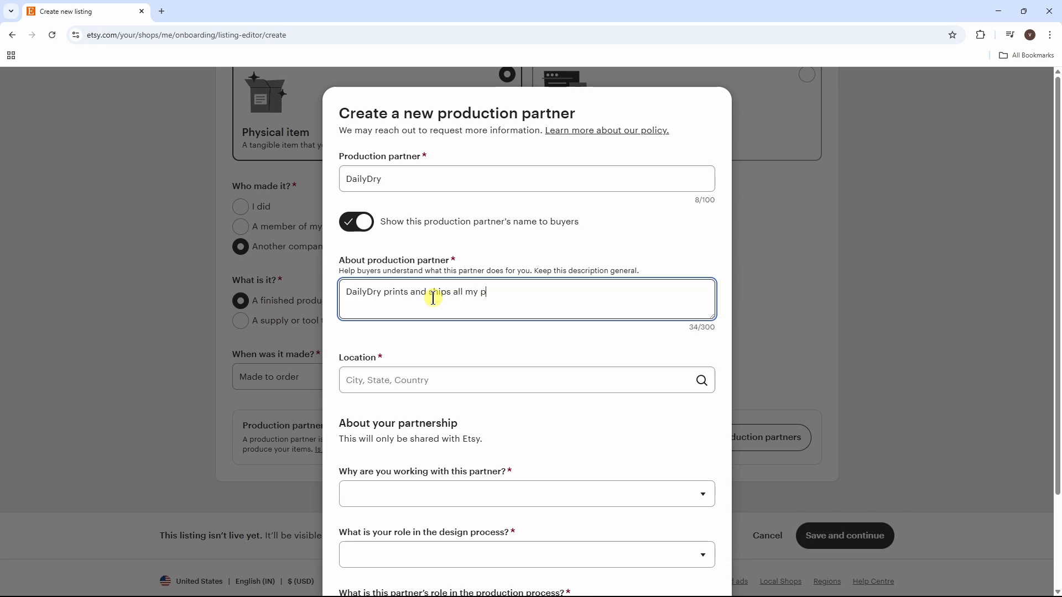
pyautogui.write('roducts')
pyautogui.click(440, 386)
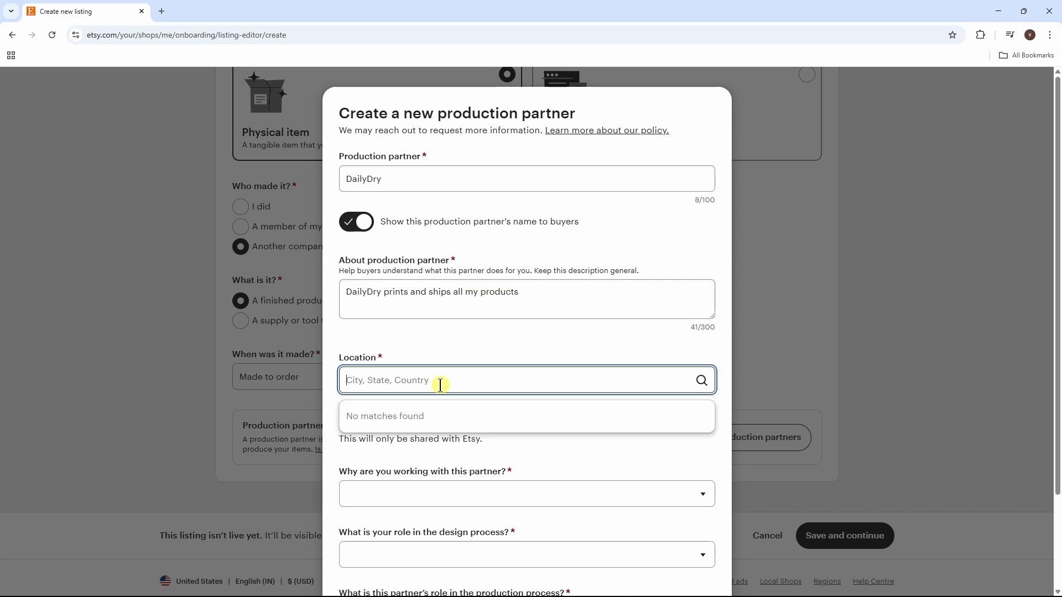
pyautogui.write('calif')
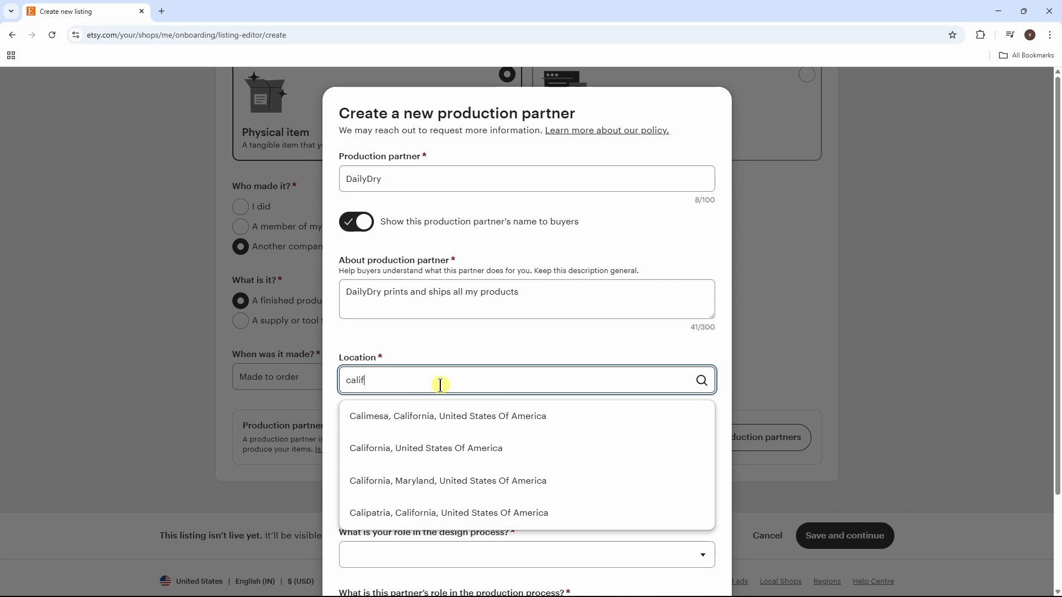
pyautogui.click(451, 447)
# Step: Give reason 'meeting demand', you design everything, partner does everything; save DailyDry and select it
pyautogui.moveTo(1058, 332); pyautogui.dragTo(1058, 421)
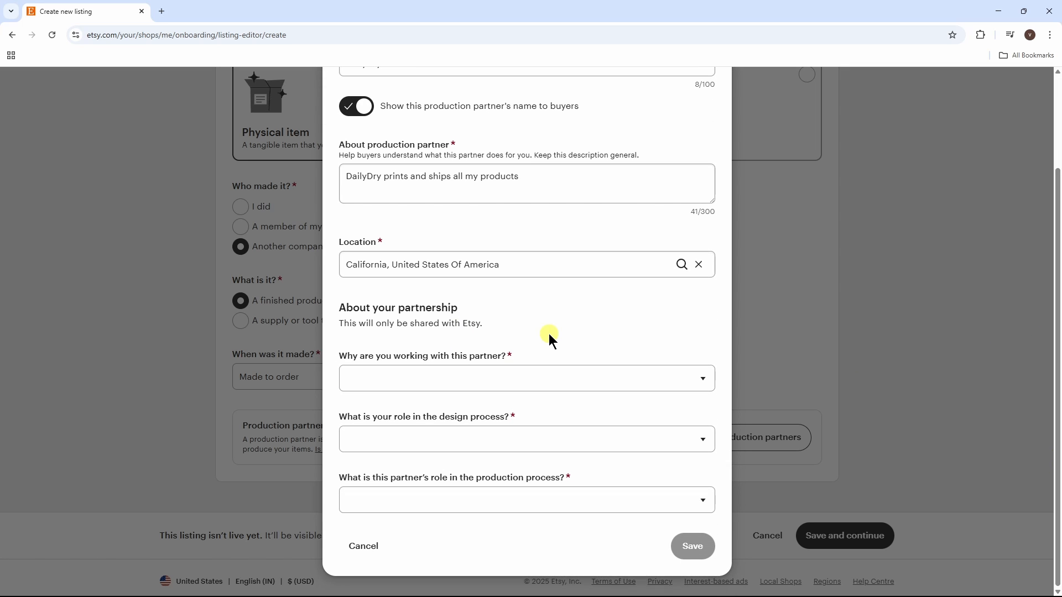
pyautogui.click(509, 380)
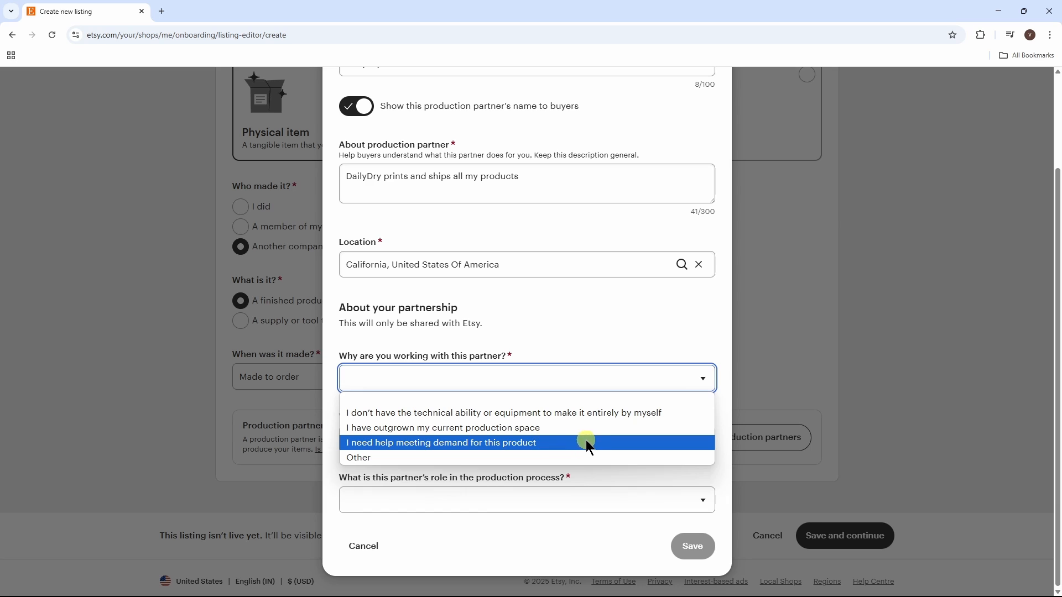
pyautogui.click(469, 443)
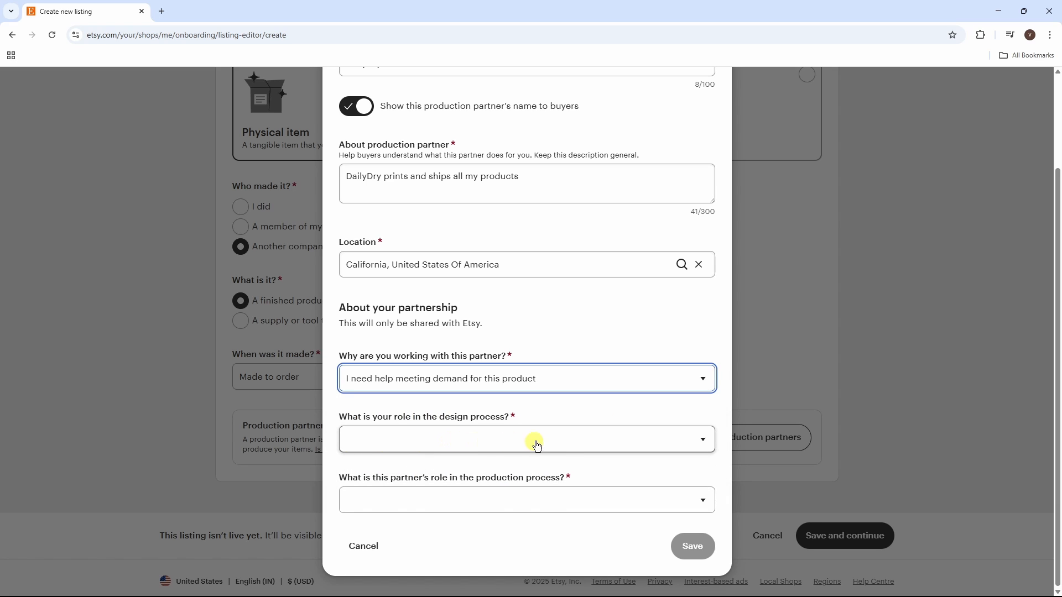
pyautogui.click(577, 440)
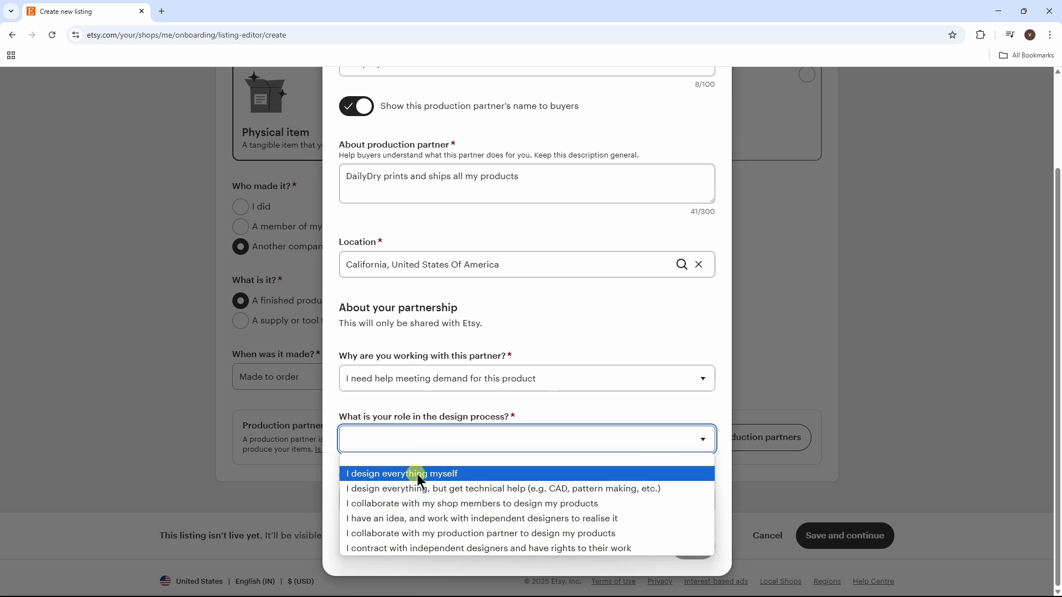
pyautogui.click(457, 477)
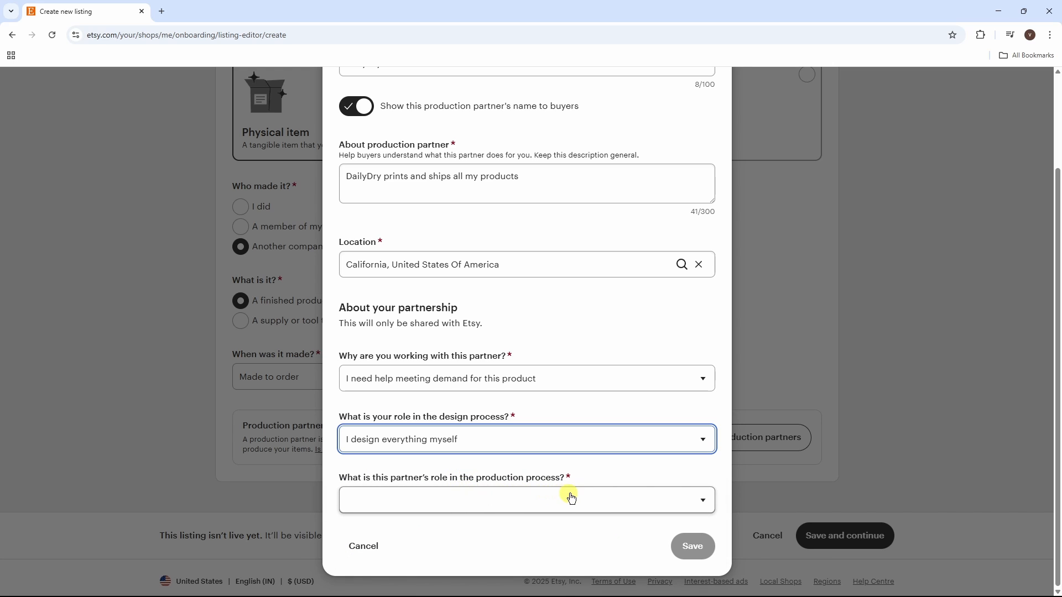
pyautogui.click(651, 504)
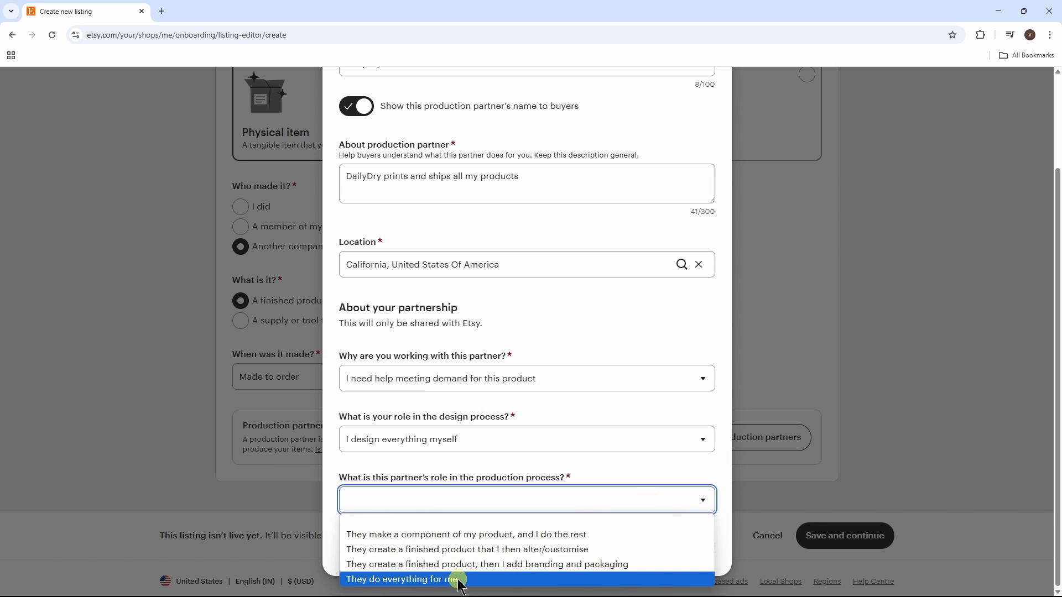
pyautogui.click(487, 581)
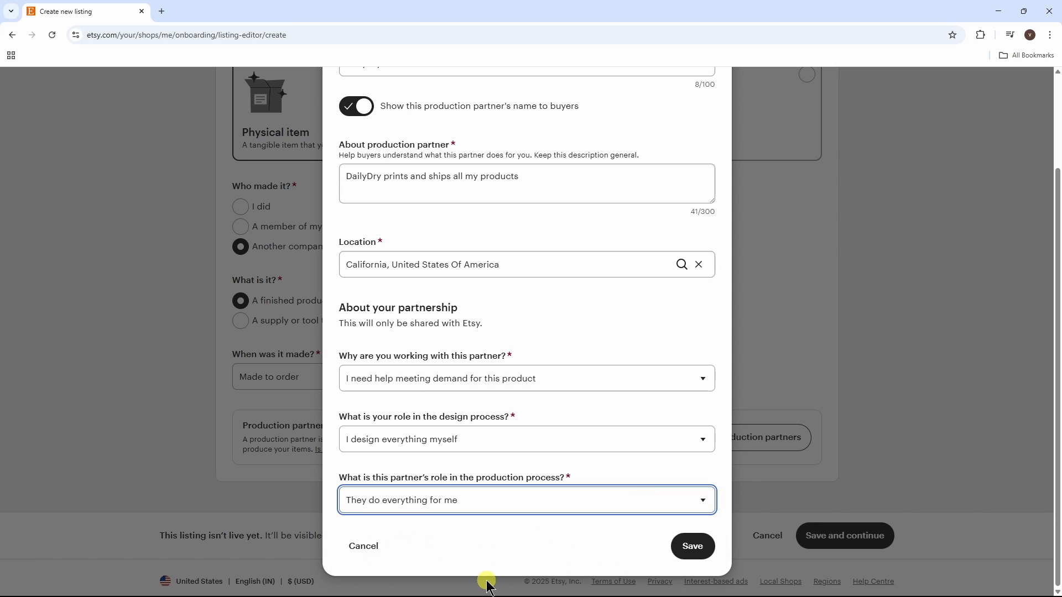
pyautogui.click(692, 547)
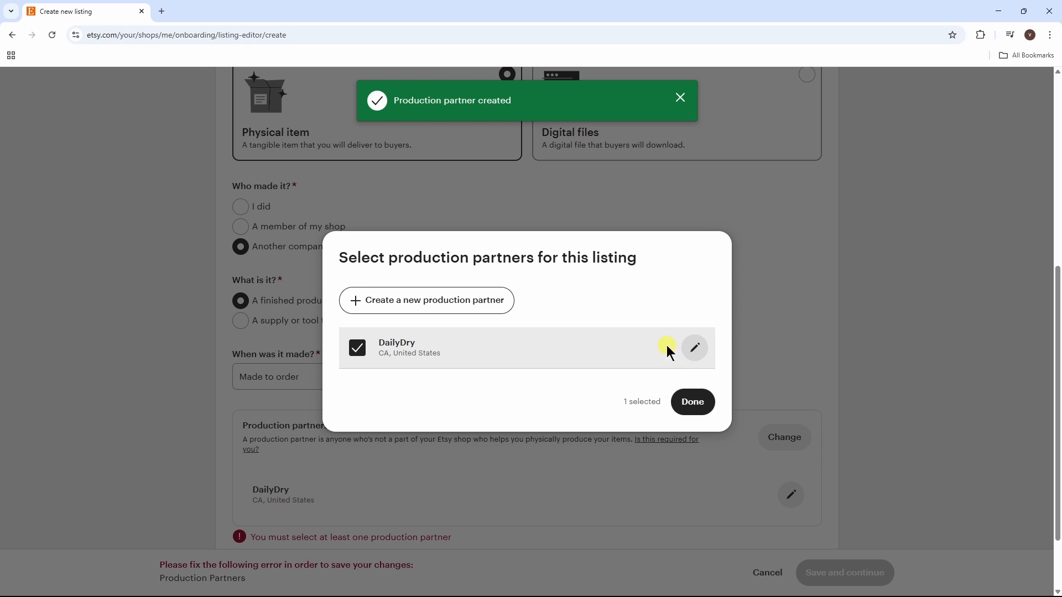
pyautogui.click(695, 404)
# Step: Continue to listing details and paste the title 'abstract art soft towel'
pyautogui.click(868, 534)
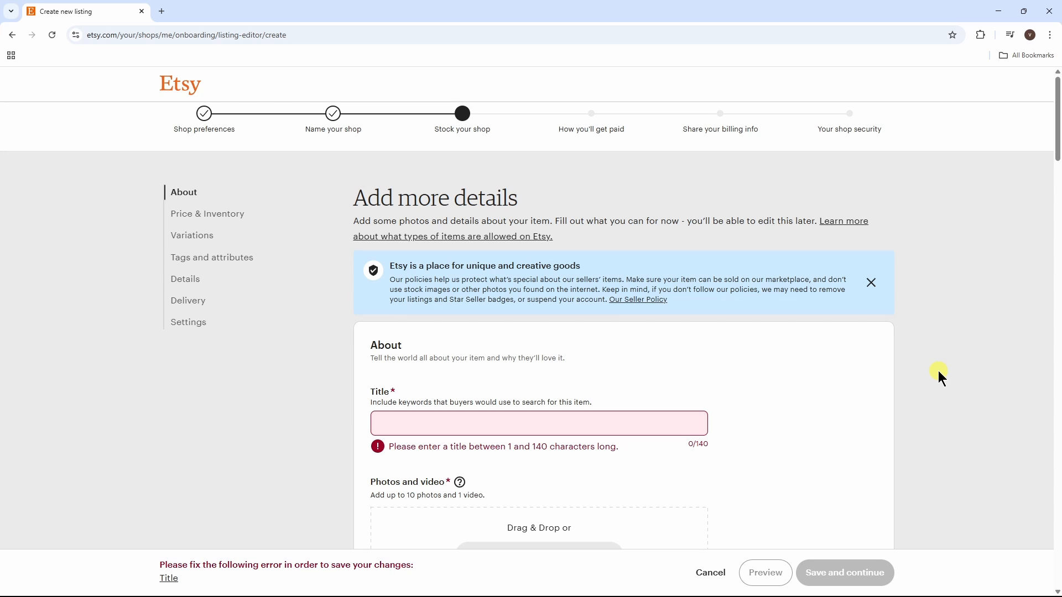
pyautogui.scroll(-4, 940, 374)
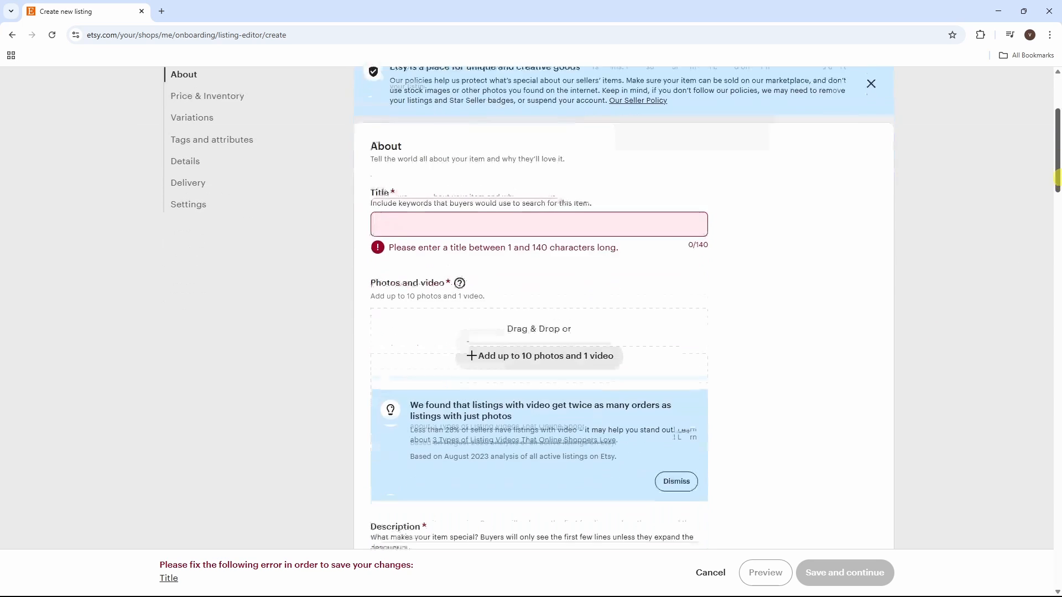
pyautogui.click(469, 213)
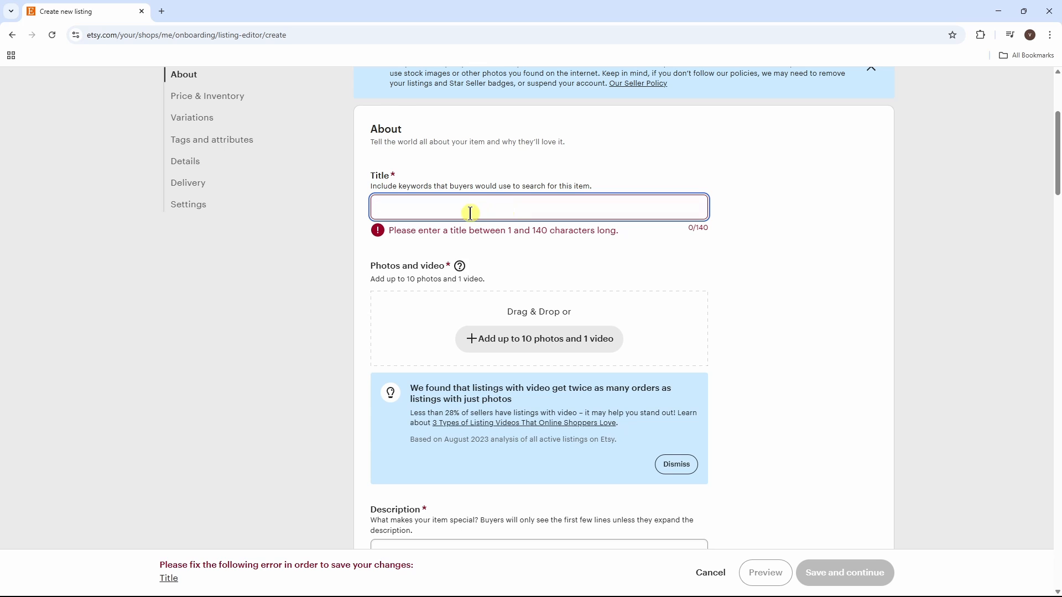
pyautogui.write('abstract art soft towel')
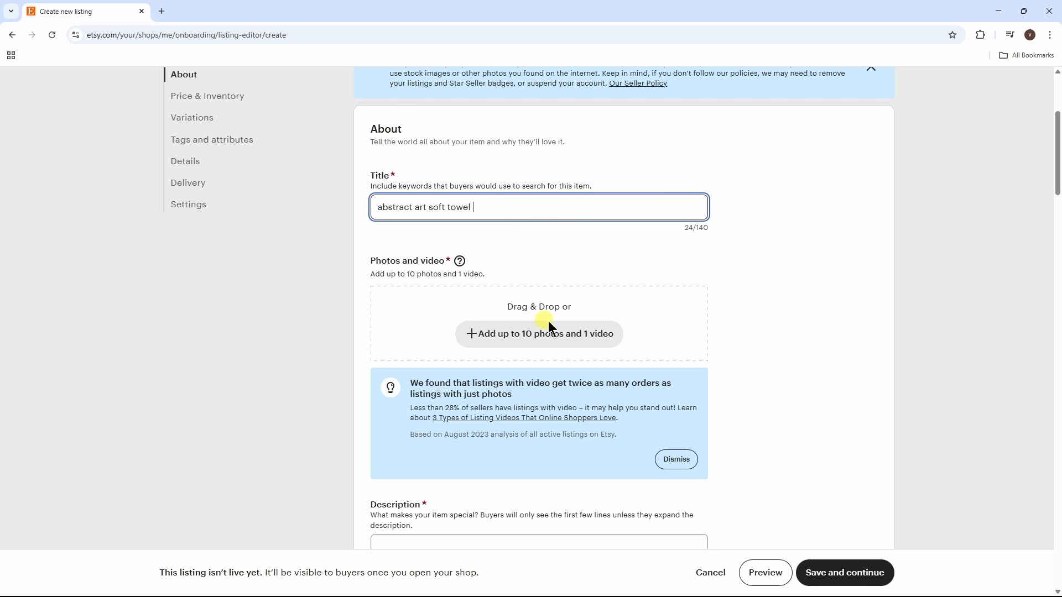
# Step: Upload the colourful abstract towel image from Sample Data as the primary photo
pyautogui.click(531, 334)
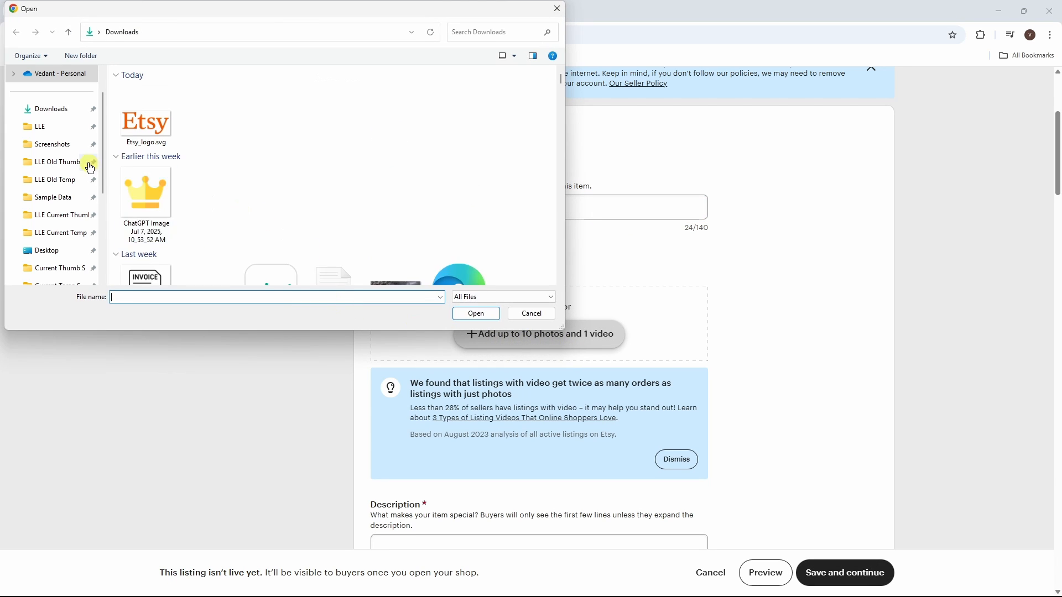
pyautogui.scroll(-1, 90, 168)
pyautogui.click(64, 148)
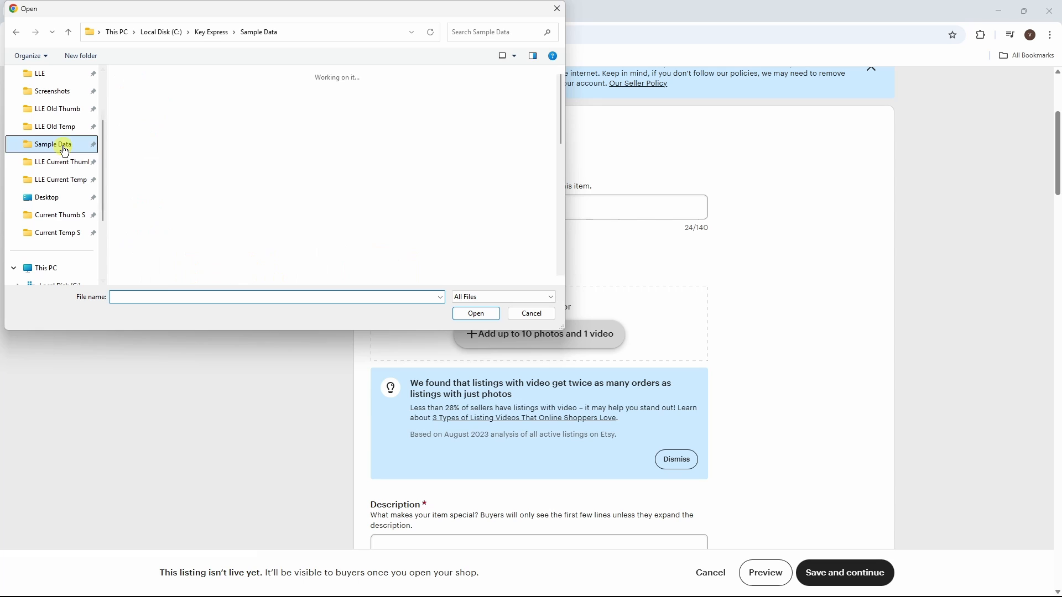
pyautogui.moveTo(562, 128); pyautogui.dragTo(563, 154)
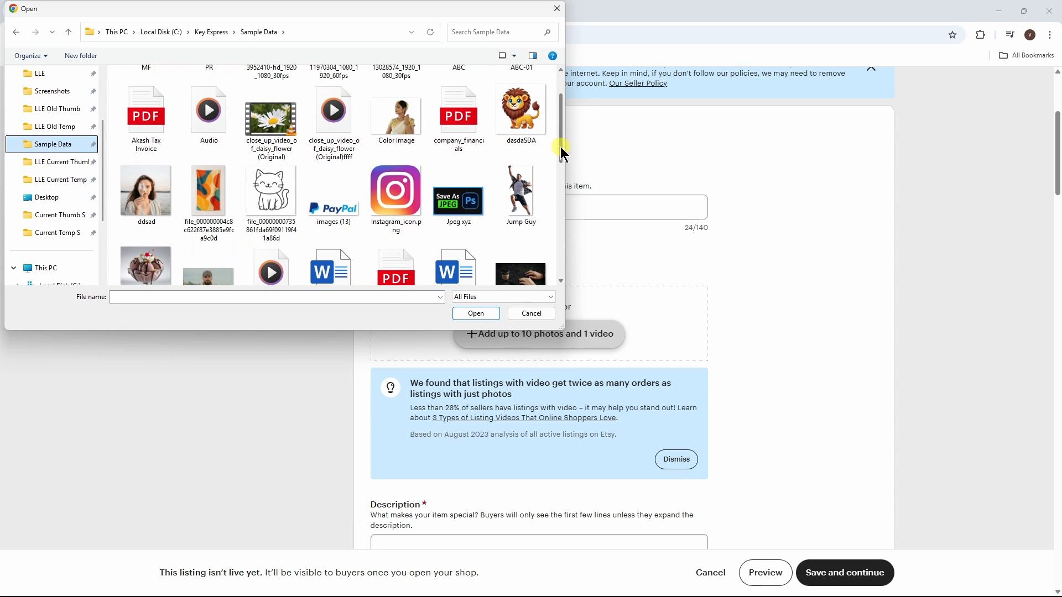
pyautogui.click(215, 210)
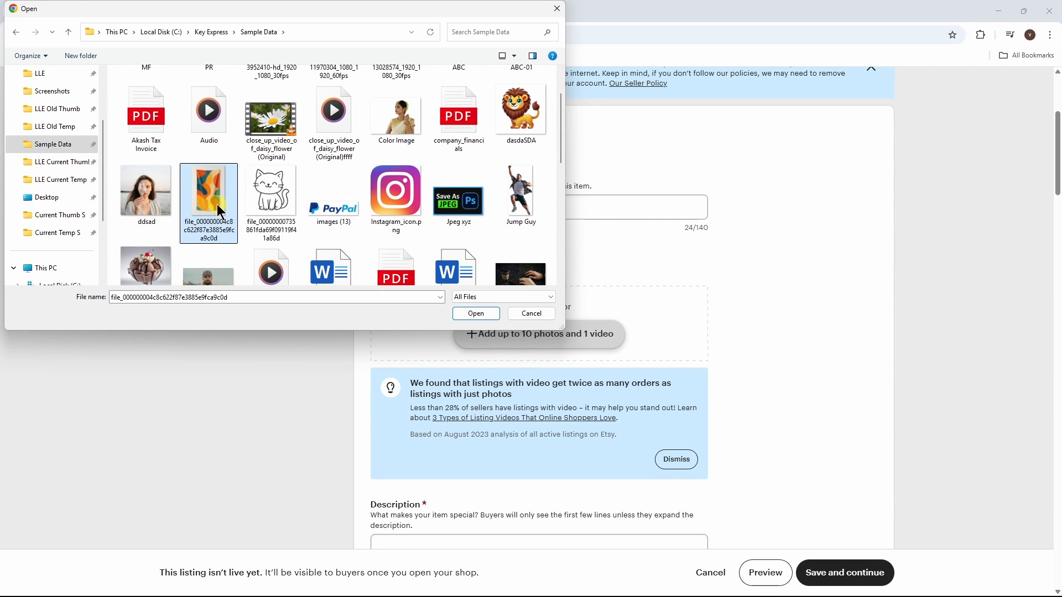
pyautogui.doubleClick(217, 205)
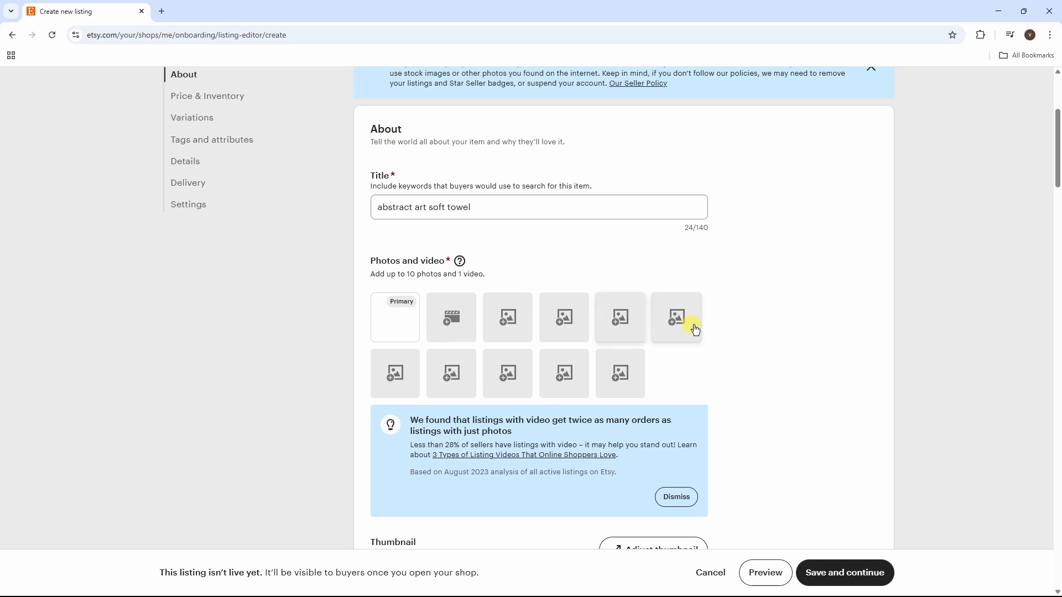
pyautogui.moveTo(1057, 178); pyautogui.dragTo(1056, 252)
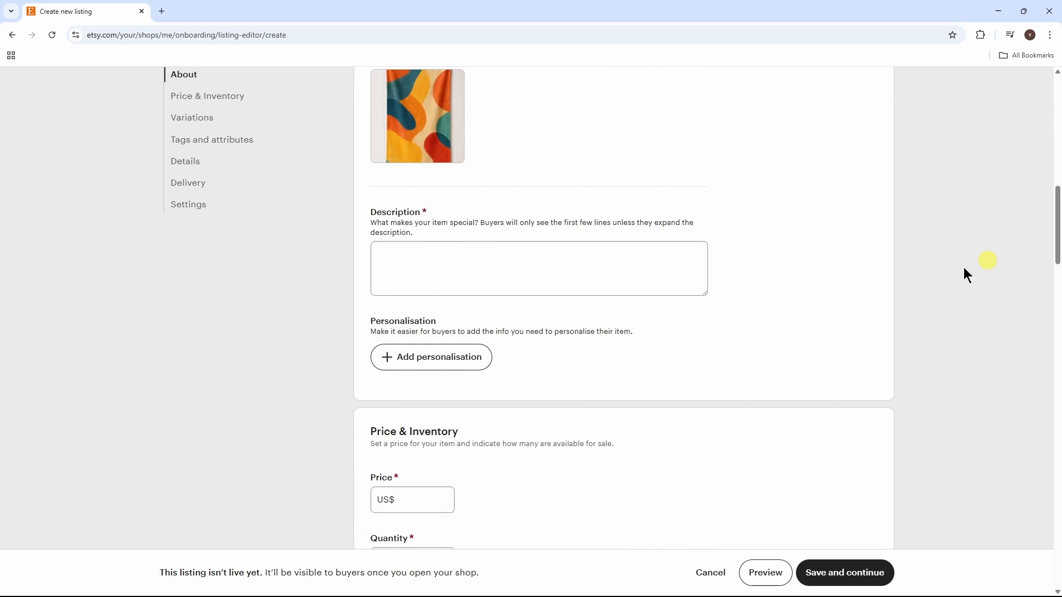
# Step: Paste the saved abstract towel description from clipboard history into the listing description
pyautogui.click(430, 265)
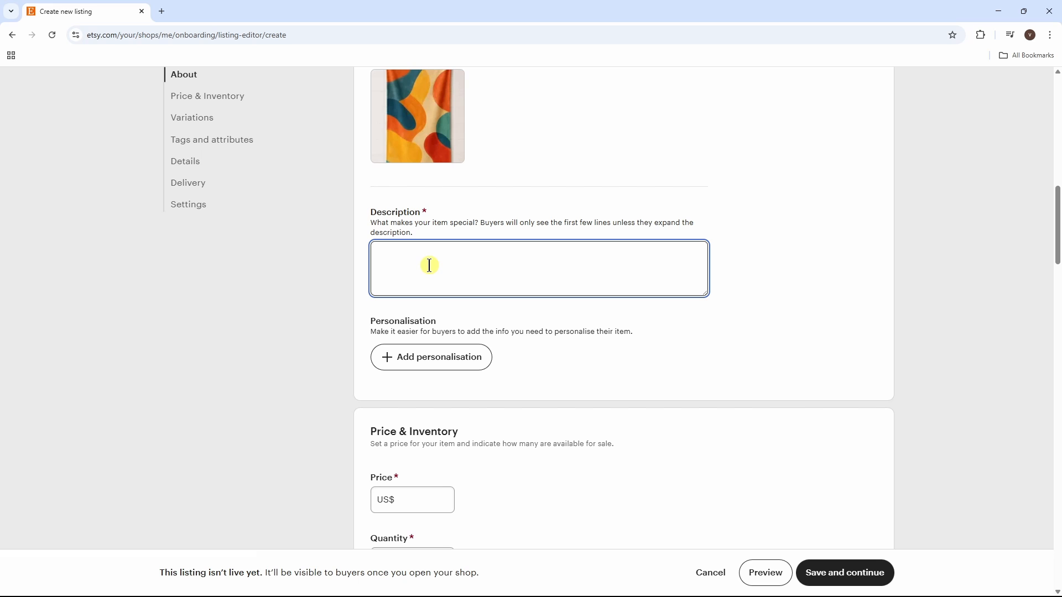
pyautogui.press('super+v')
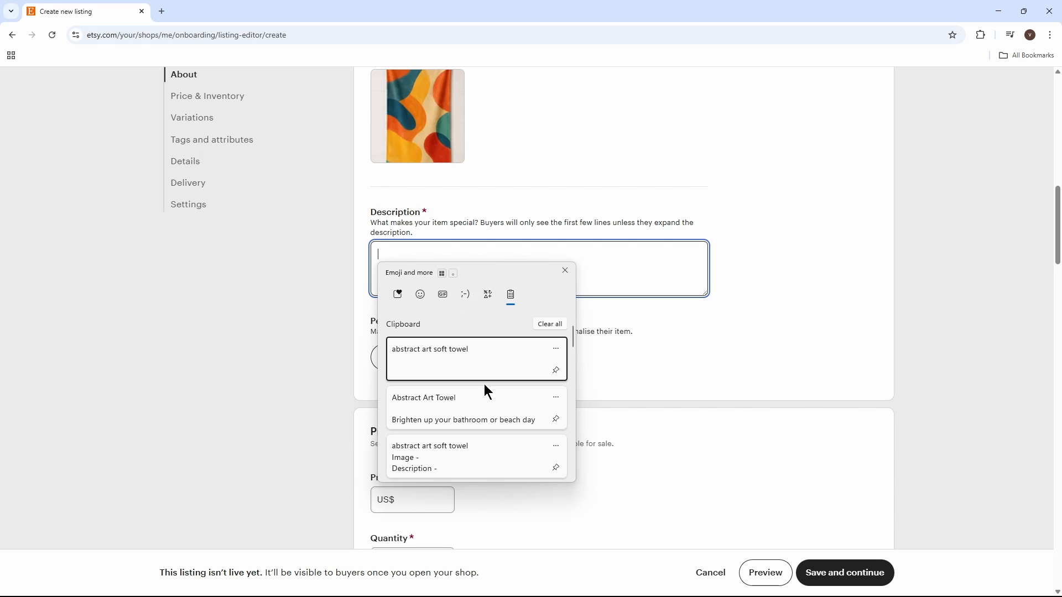
pyautogui.click(461, 414)
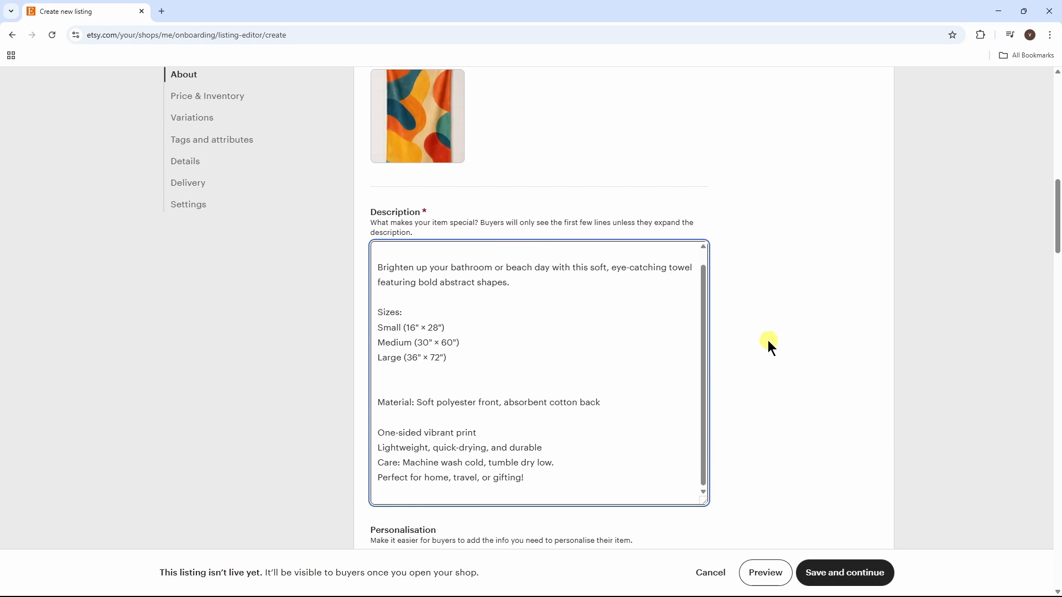
pyautogui.moveTo(1057, 249); pyautogui.dragTo(1057, 310)
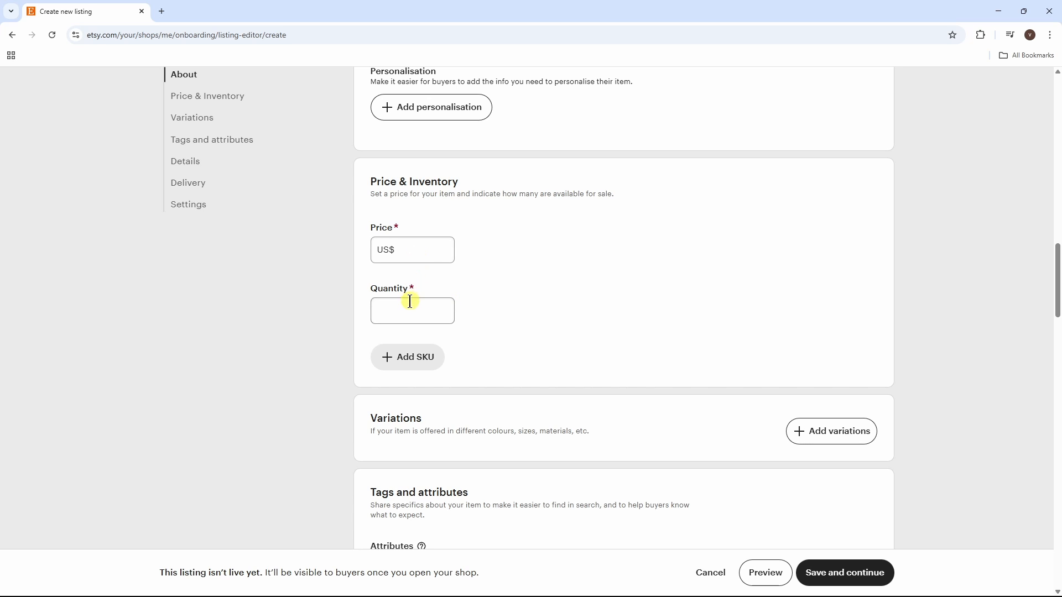
# Step: Set the listing price to US$ 1.00, leaving quantity at 1
pyautogui.click(426, 249)
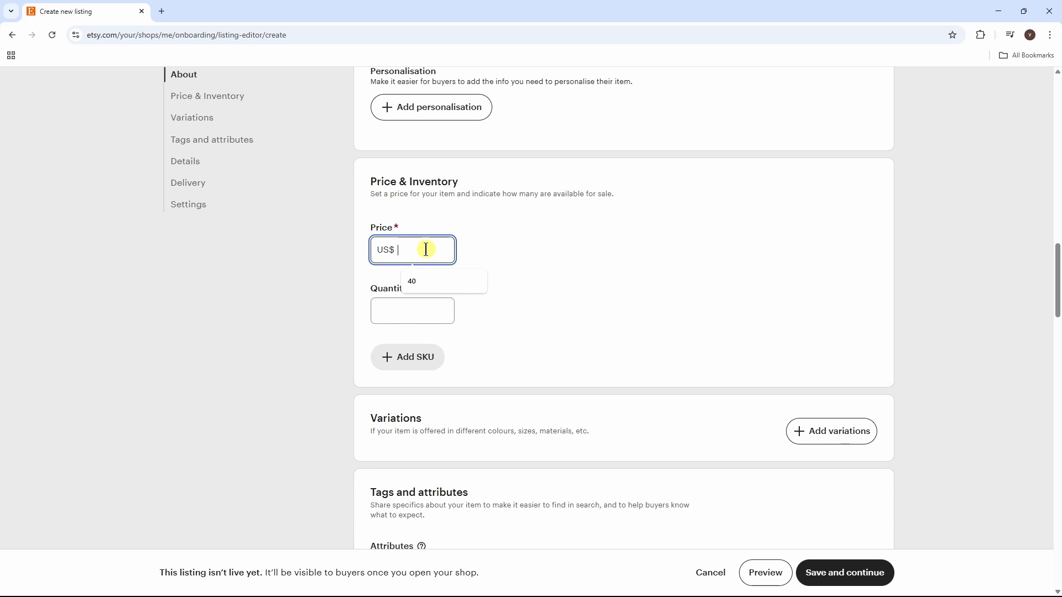
pyautogui.write('1')
pyautogui.click(414, 352)
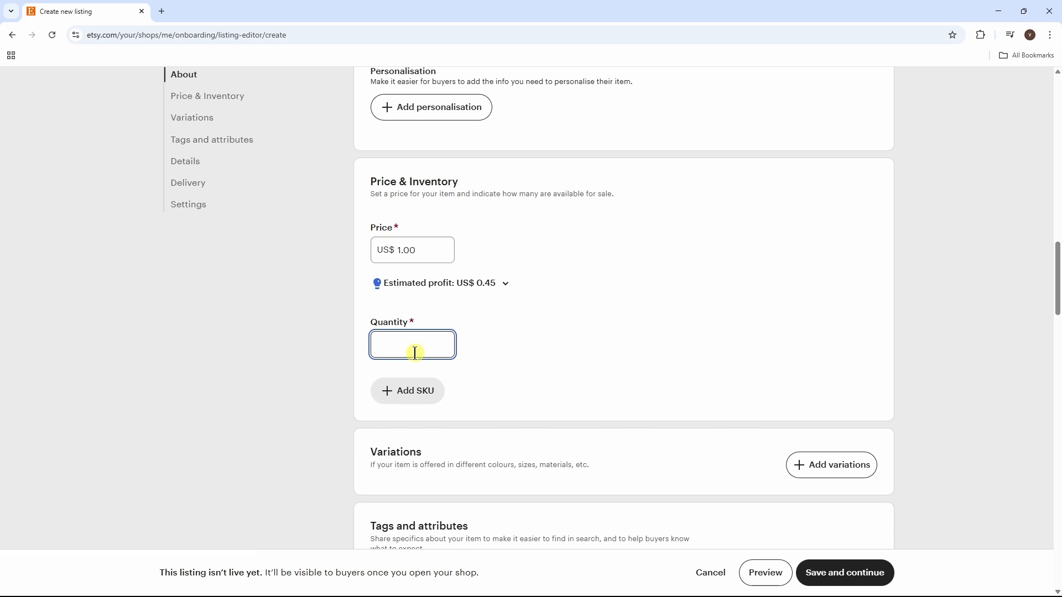
pyautogui.moveTo(1056, 257); pyautogui.dragTo(1056, 475)
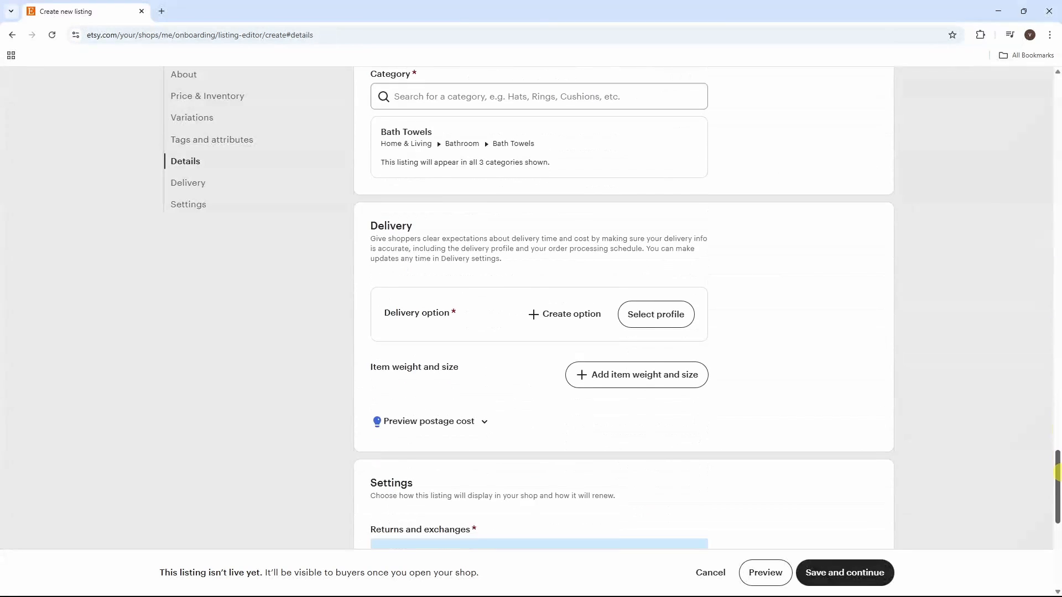
# Step: Give the item a 1 lb 1 oz weight and 1×1×1 in packed size
pyautogui.click(682, 382)
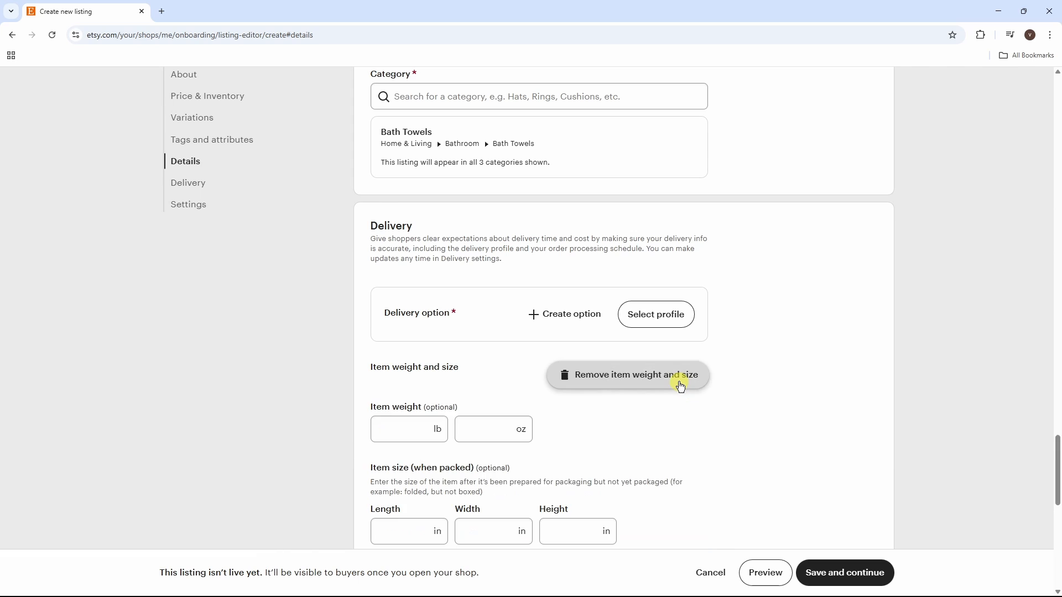
pyautogui.click(399, 438)
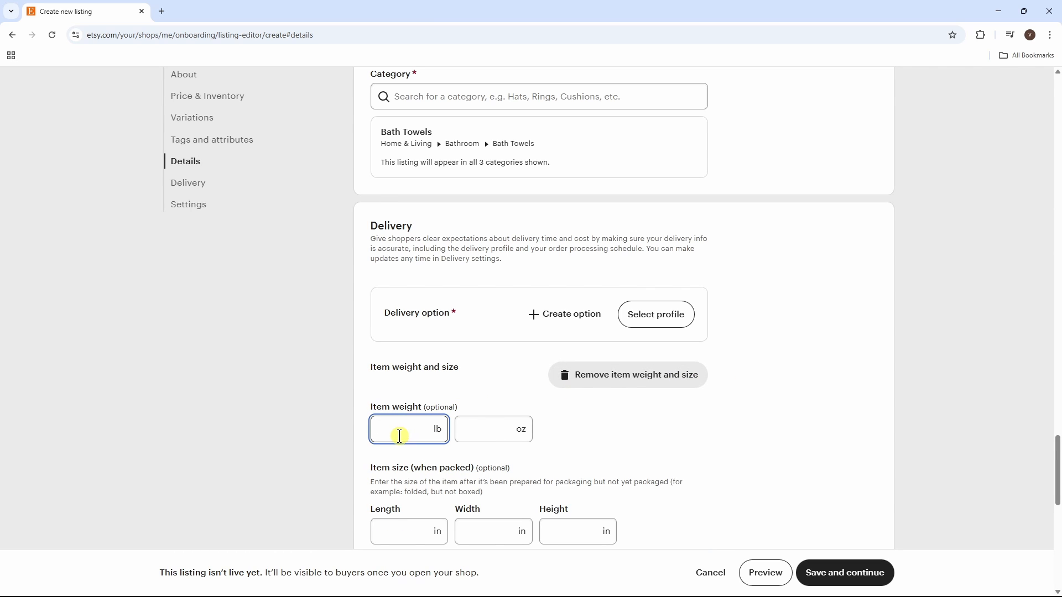
pyautogui.write('1')
pyautogui.click(514, 434)
pyautogui.write('1')
pyautogui.click(420, 535)
pyautogui.write('1')
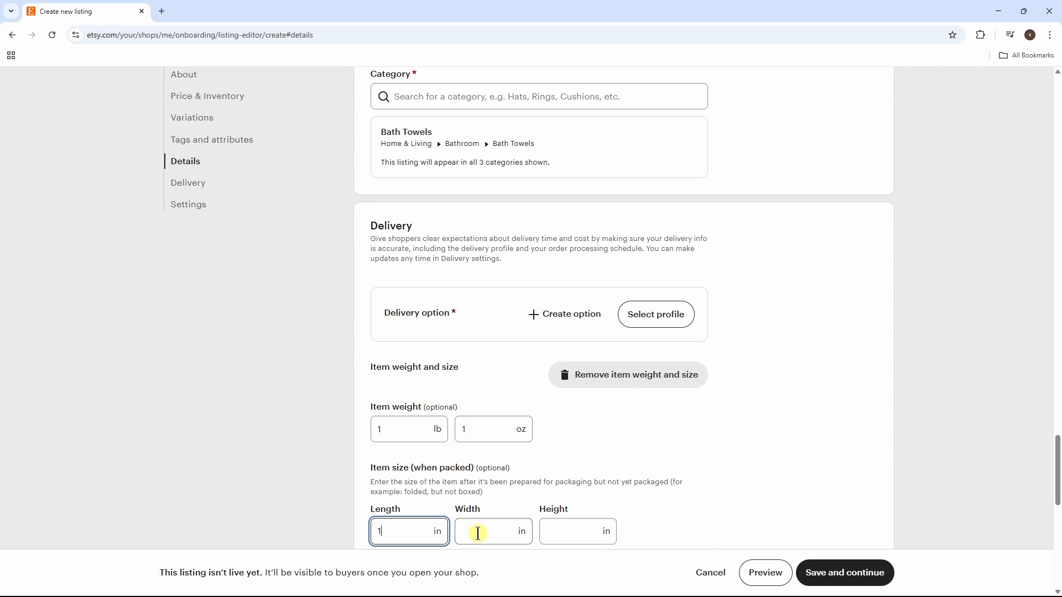
pyautogui.click(478, 533)
pyautogui.write('1')
pyautogui.click(564, 534)
pyautogui.write('1')
pyautogui.moveTo(1056, 479); pyautogui.dragTo(1058, 547)
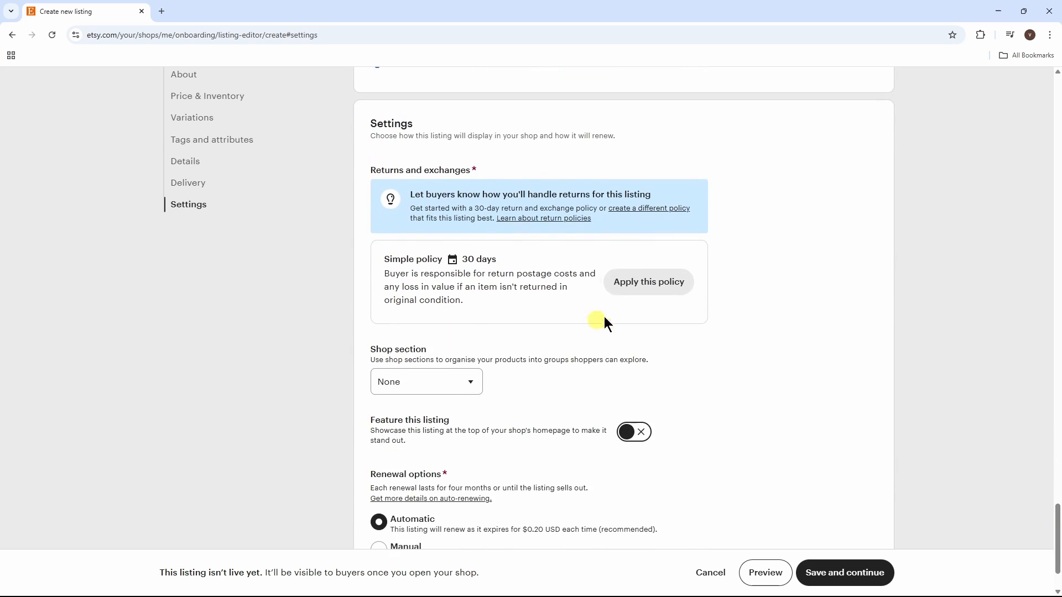
# Step: Create and apply a return policy accepting returns and exchanges within 30 days of delivery
pyautogui.click(658, 296)
pyautogui.scroll(2, 684, 358)
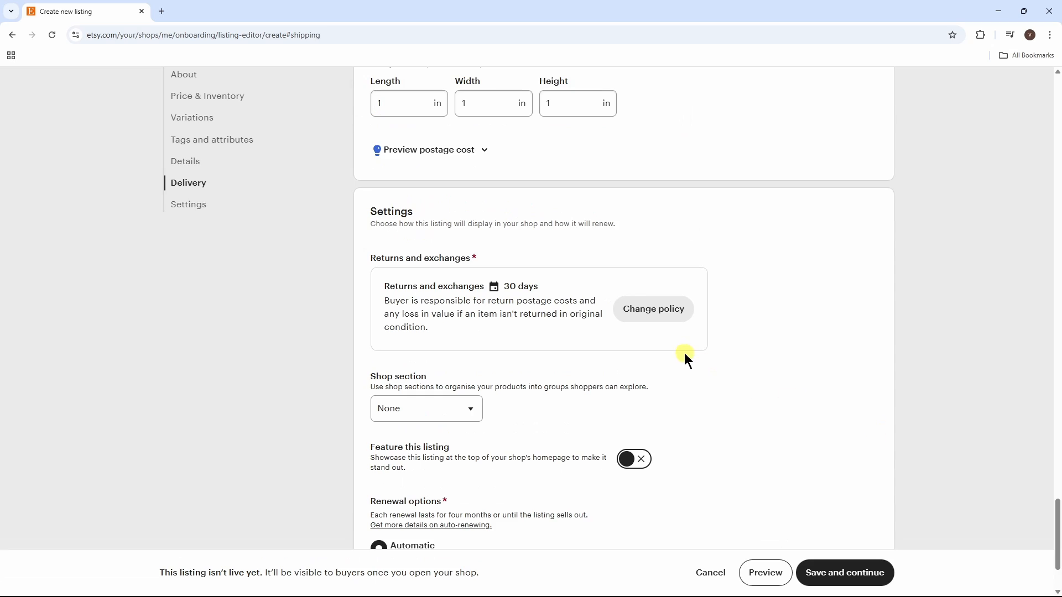
pyautogui.click(675, 311)
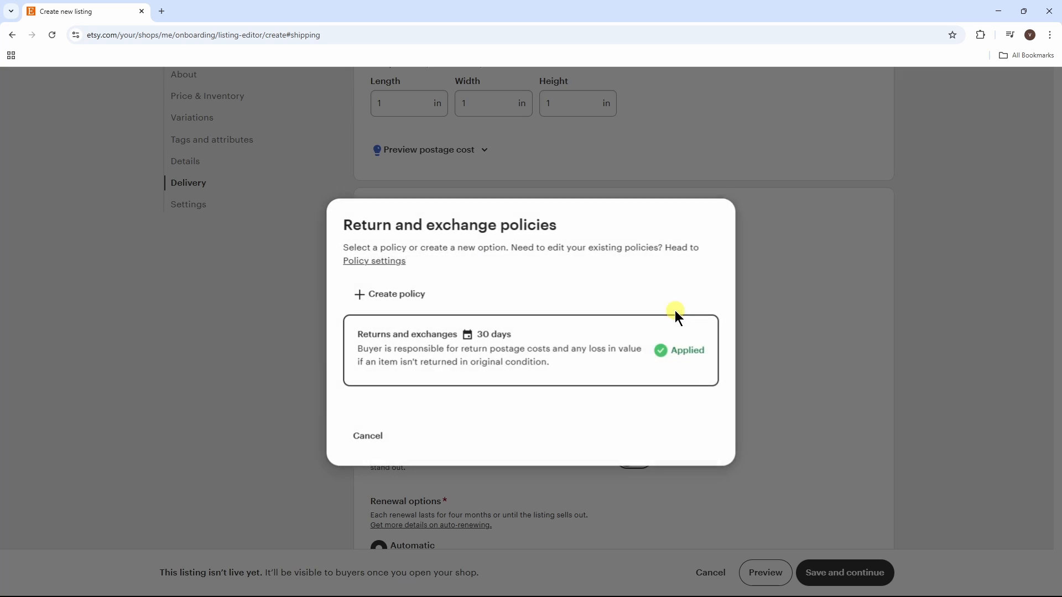
pyautogui.click(387, 294)
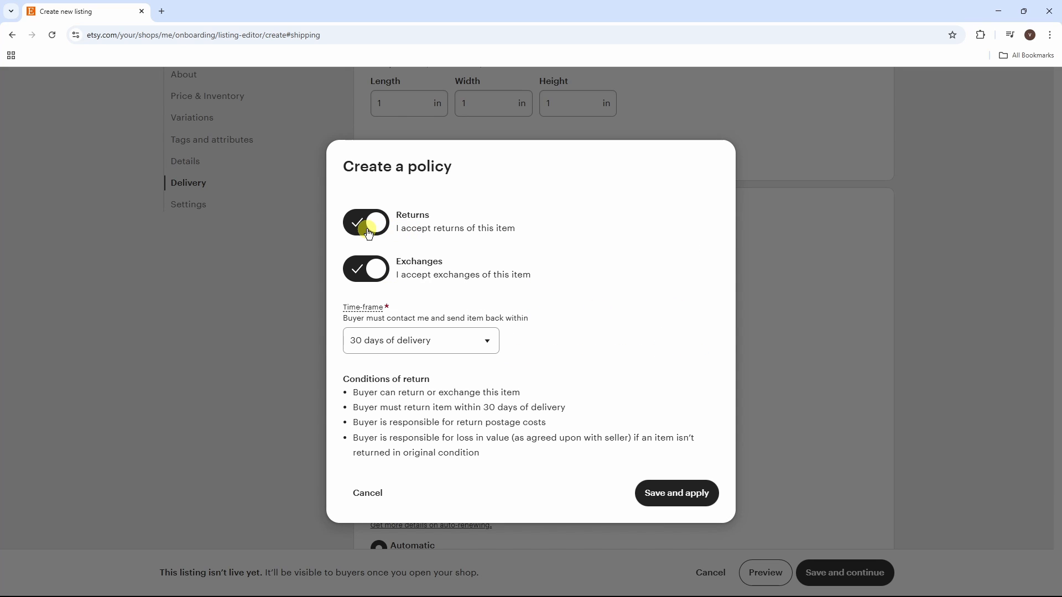
pyautogui.click(371, 269)
pyautogui.click(373, 261)
pyautogui.click(370, 221)
pyautogui.click(371, 221)
pyautogui.click(486, 344)
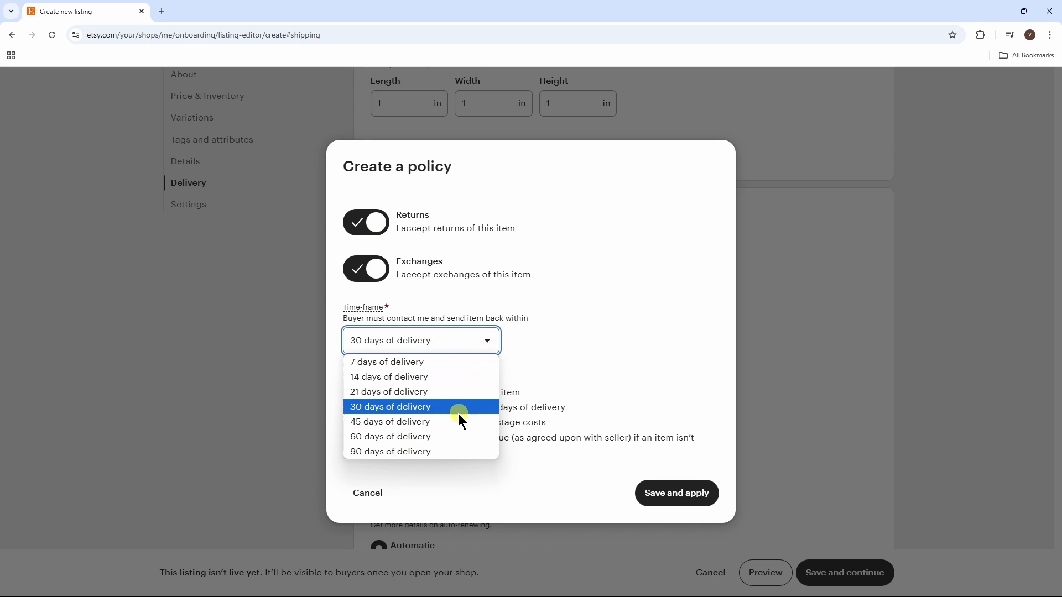
pyautogui.click(453, 411)
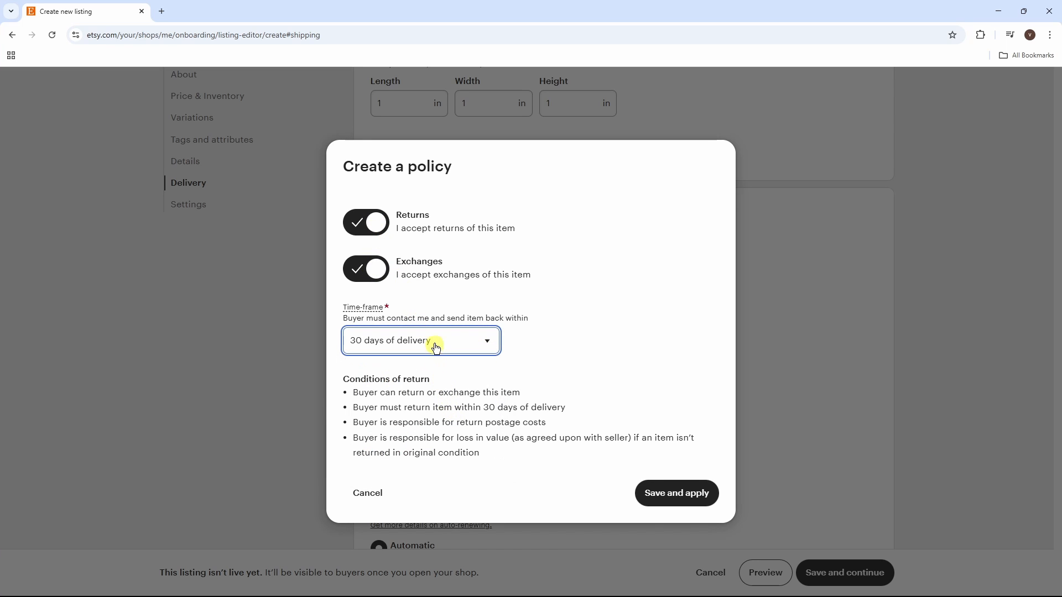
pyautogui.click(689, 496)
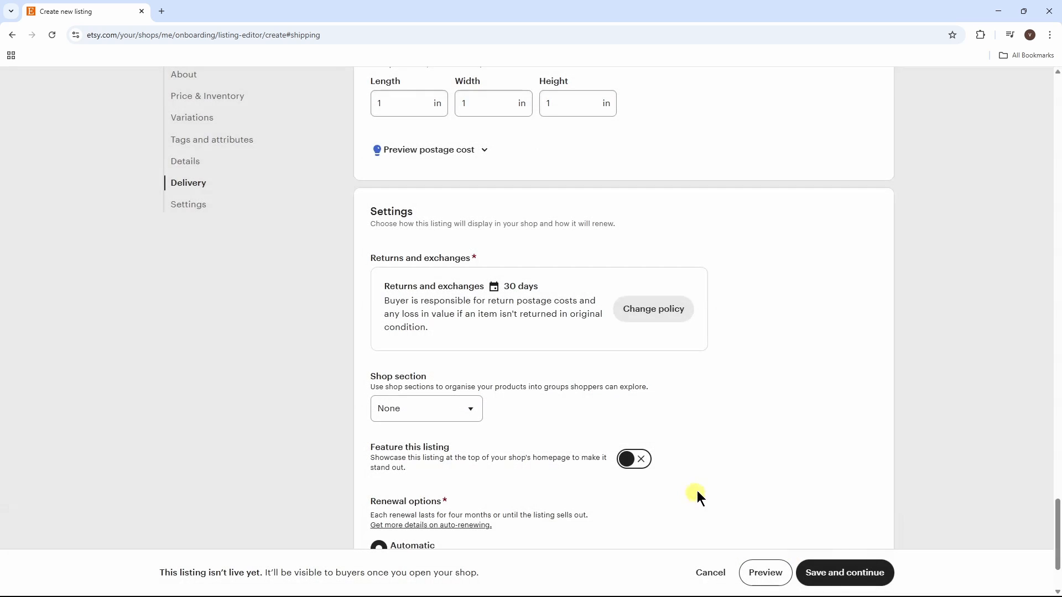
# Step: Set the listing to renew manually and save the listing
pyautogui.scroll(-2, 963, 405)
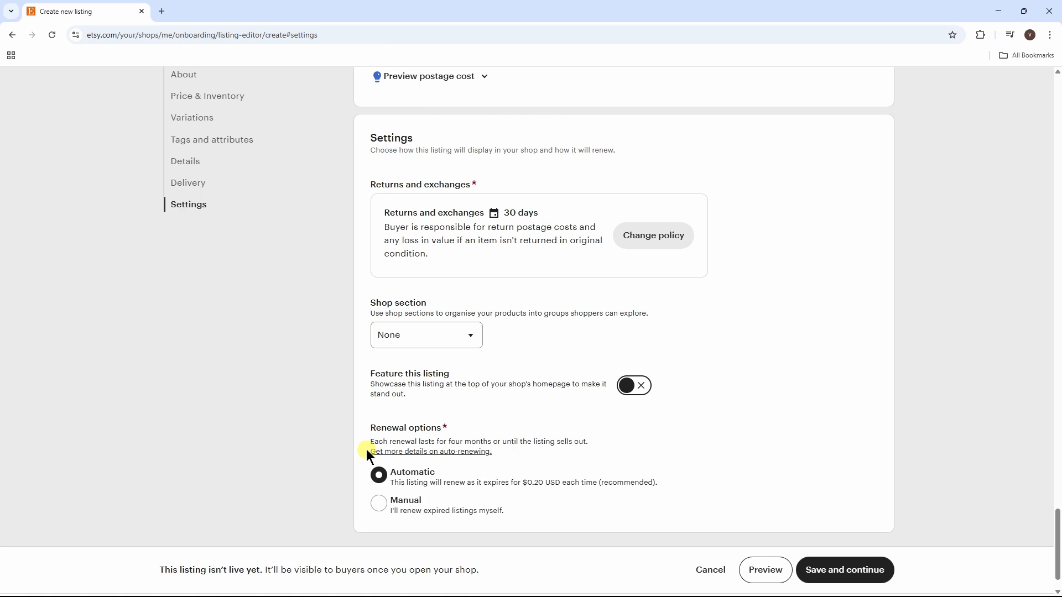
pyautogui.click(381, 508)
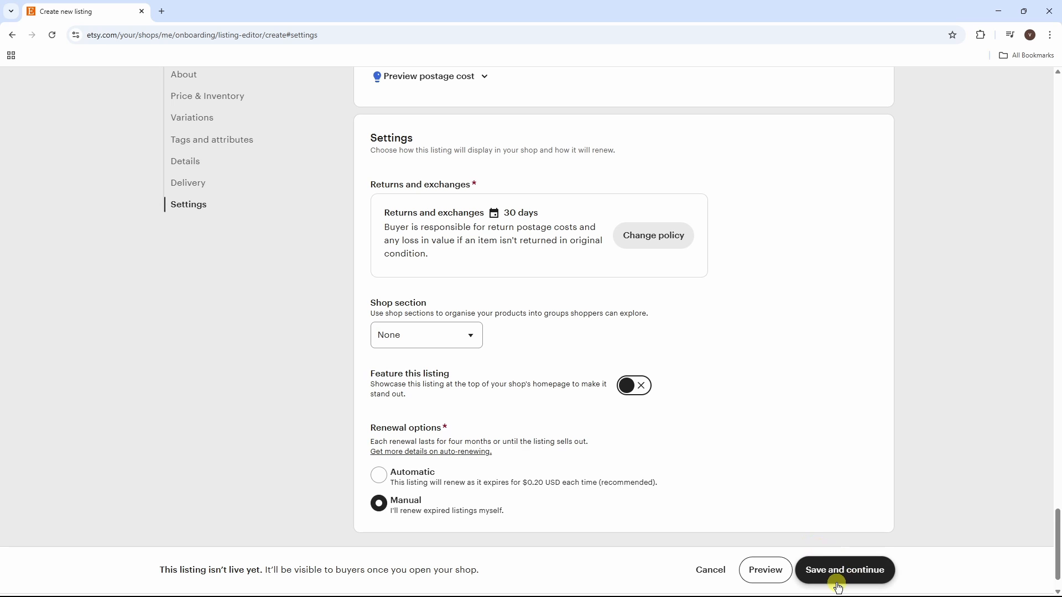
pyautogui.click(865, 578)
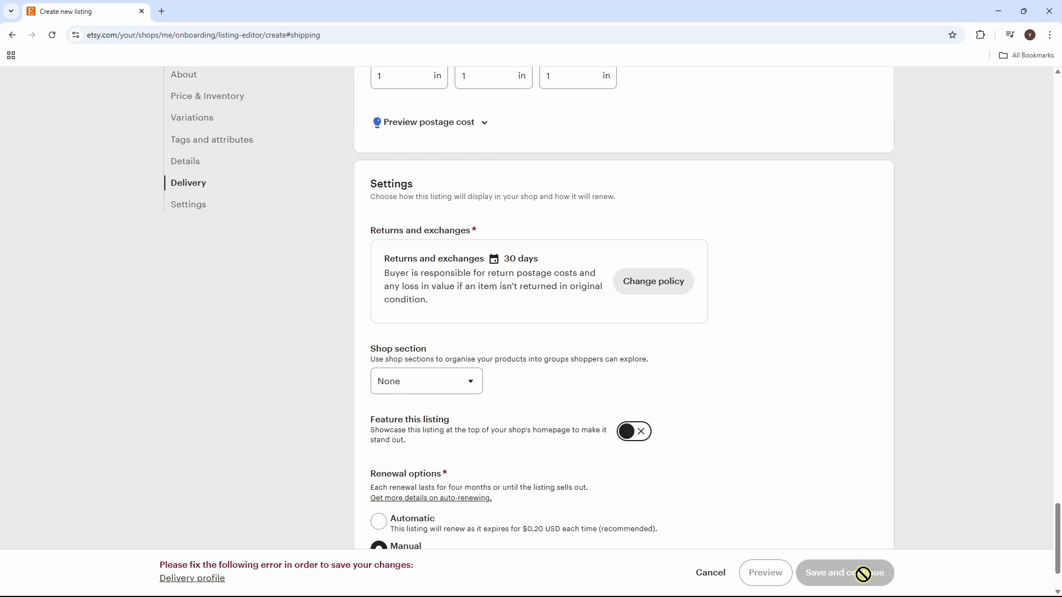
# Step: Create a delivery option from the seller's origin ZIP code with 3-5 days processing, then save the listing
pyautogui.scroll(4, 1057, 514)
pyautogui.moveTo(1058, 514); pyautogui.dragTo(1057, 468)
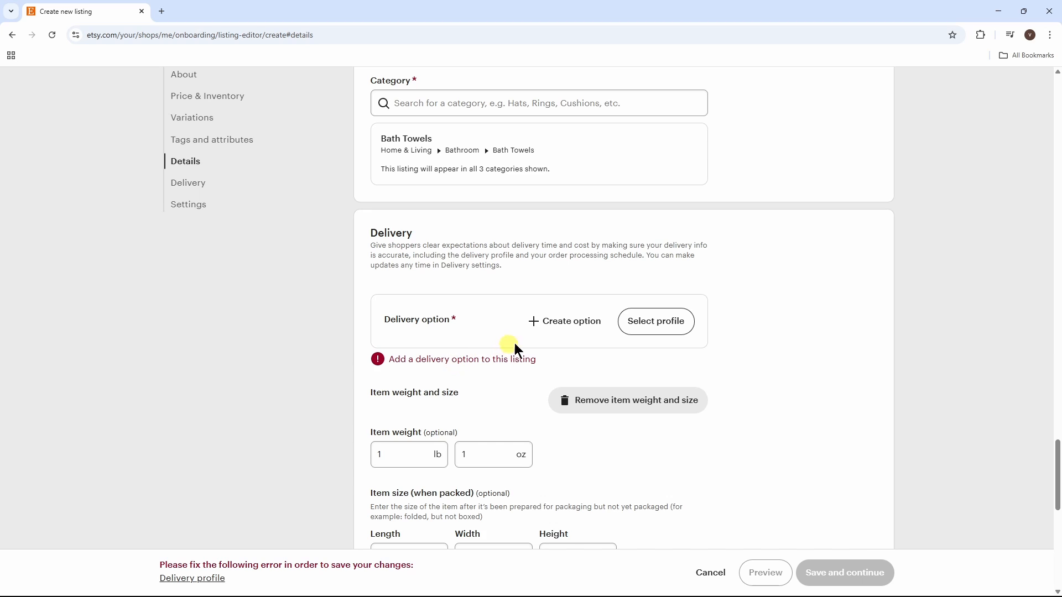
pyautogui.click(561, 322)
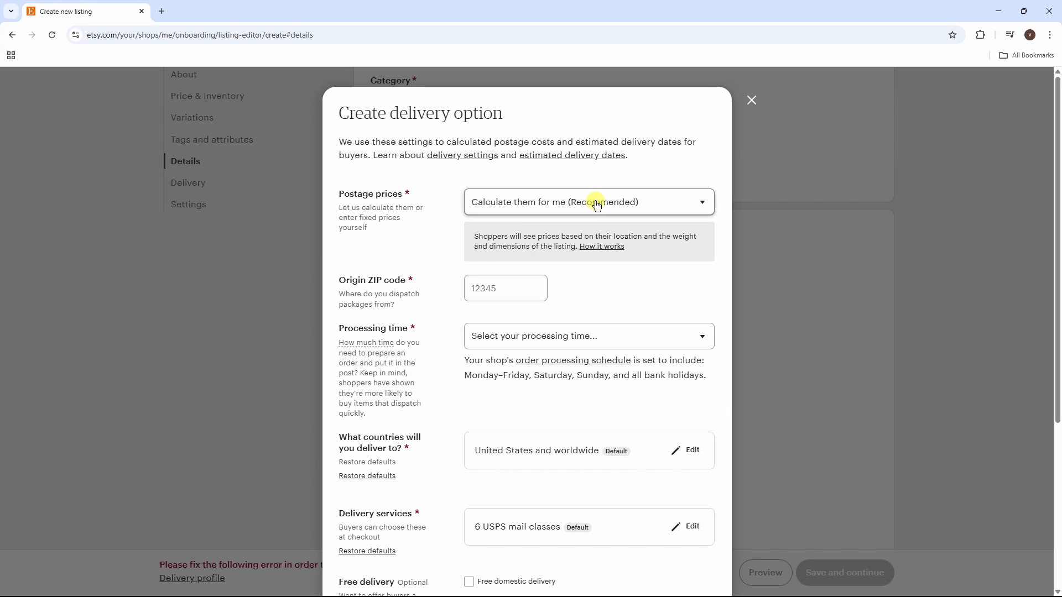
pyautogui.click(507, 290)
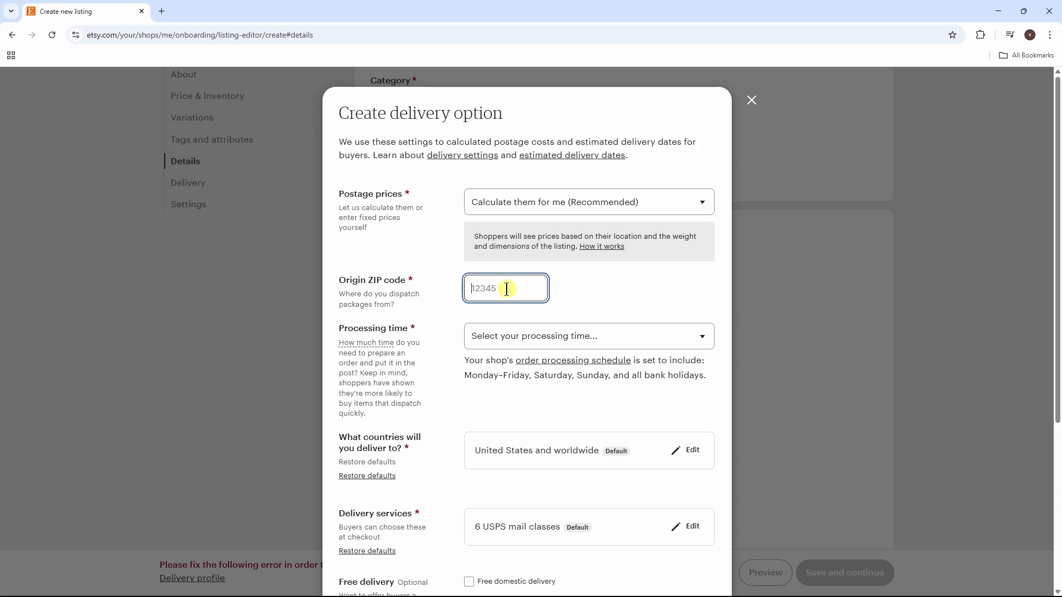
pyautogui.write('90291')
pyautogui.click(578, 337)
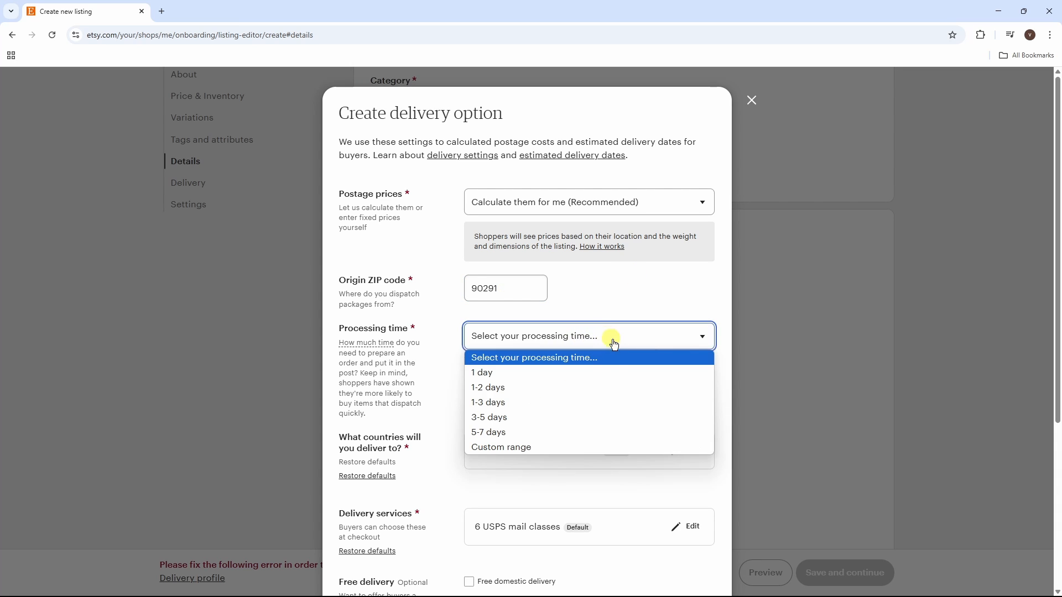
pyautogui.click(490, 417)
pyautogui.scroll(-5, 607, 483)
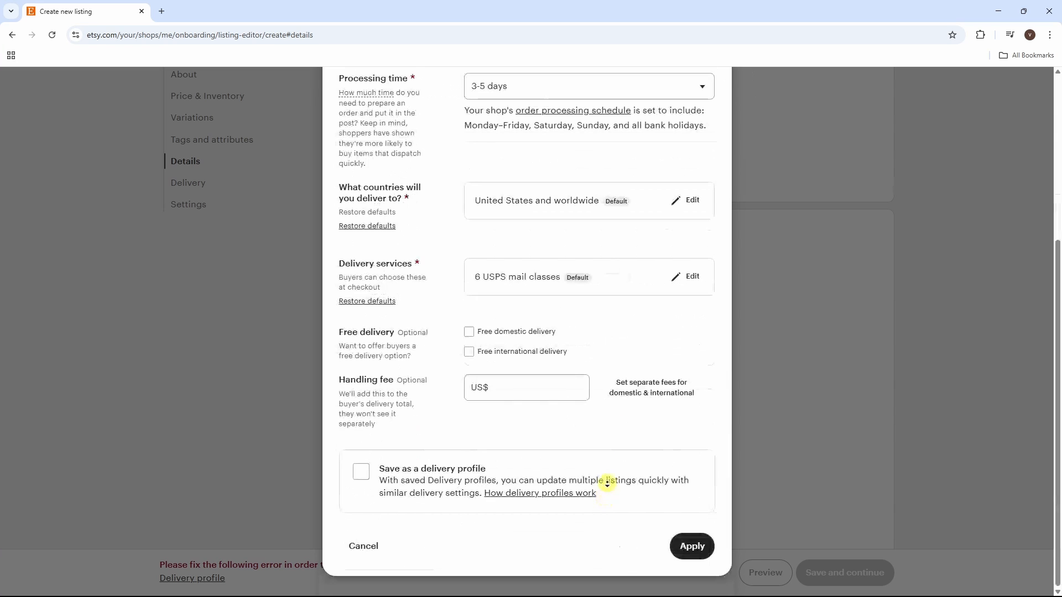
pyautogui.click(692, 547)
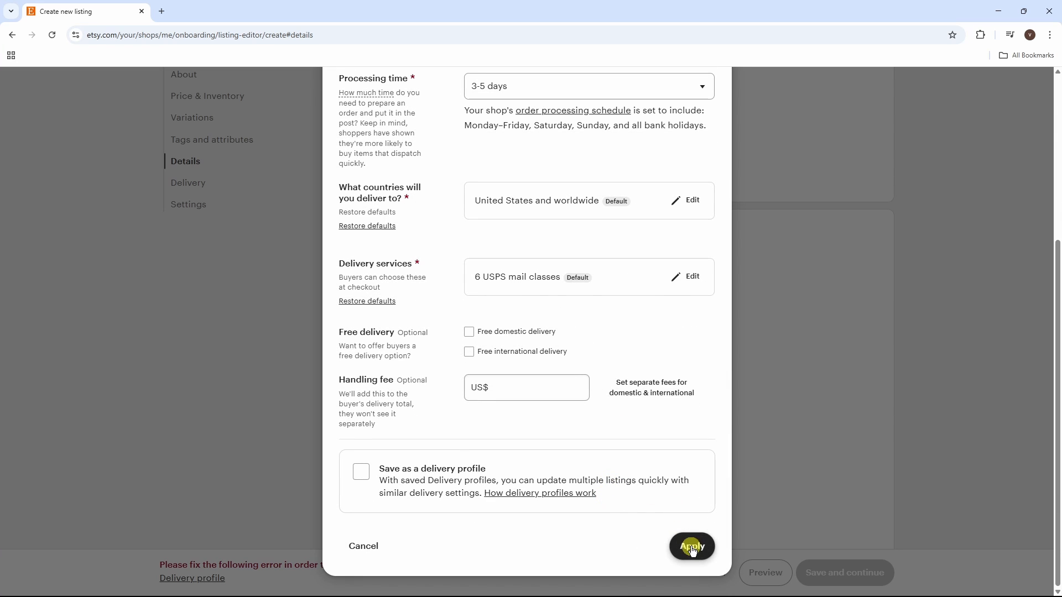
pyautogui.scroll(-10, 691, 547)
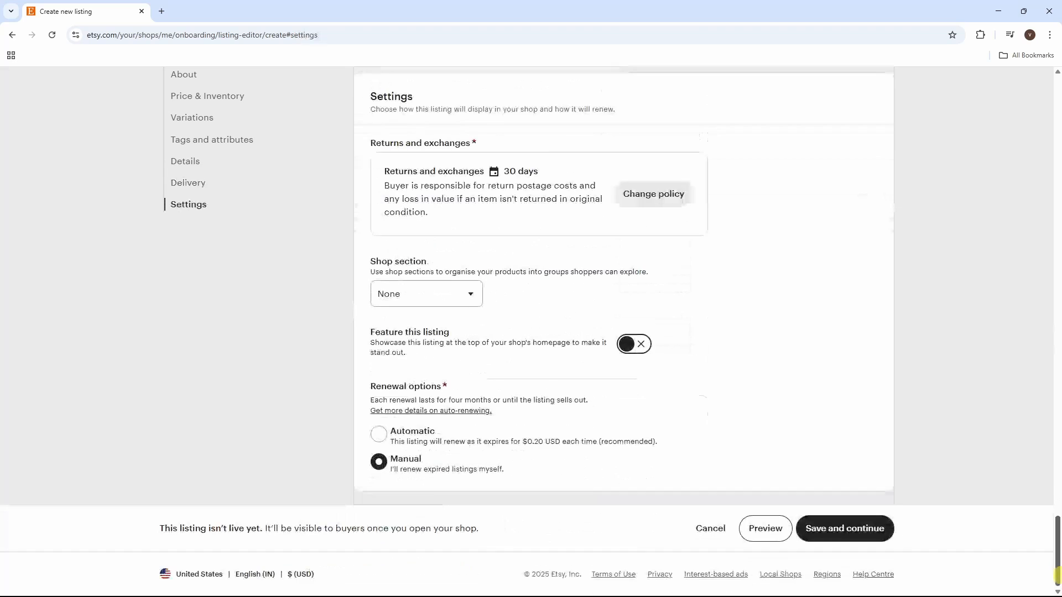
pyautogui.click(848, 530)
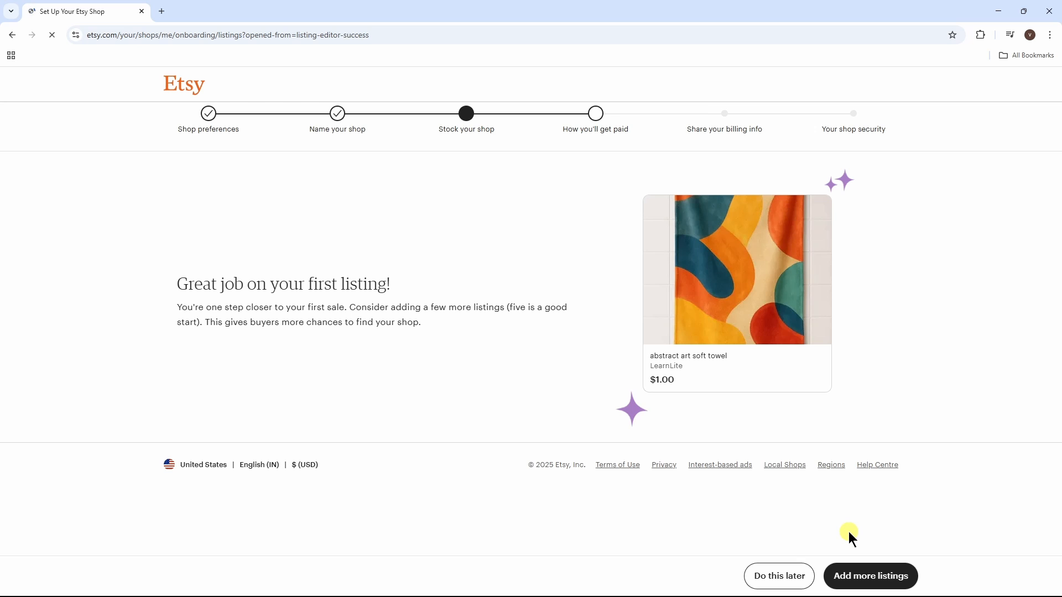
# Step: Defer adding more listings to reach the billing step with its $29 set-up fee
pyautogui.moveTo(738, 309)
pyautogui.click(780, 577)
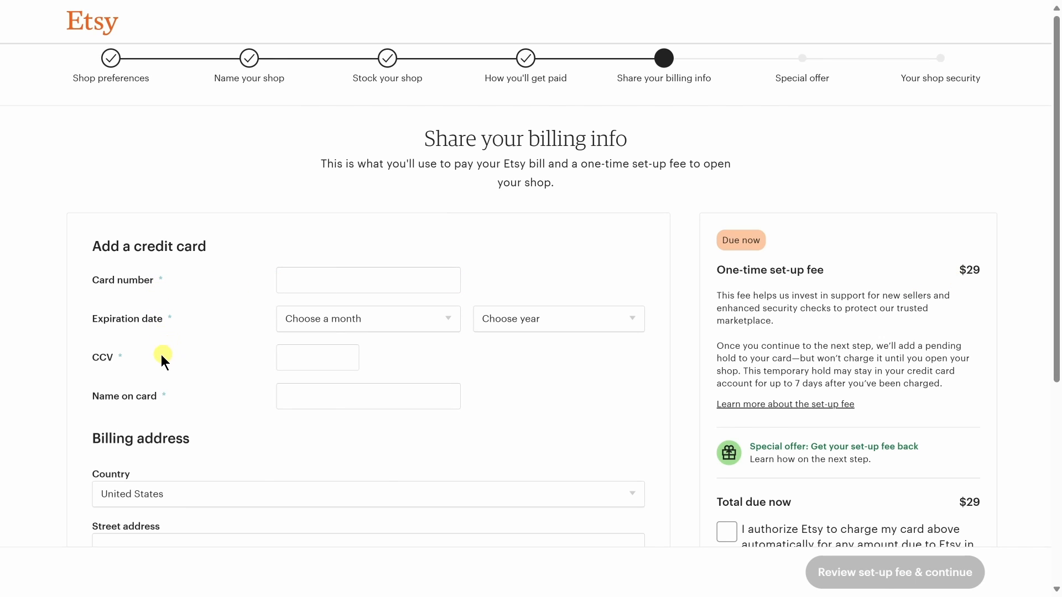
# Step: Continue past the set-up fee, decline Etsy Plus, and finish the 2FA security step
pyautogui.scroll(-5, 310, 404)
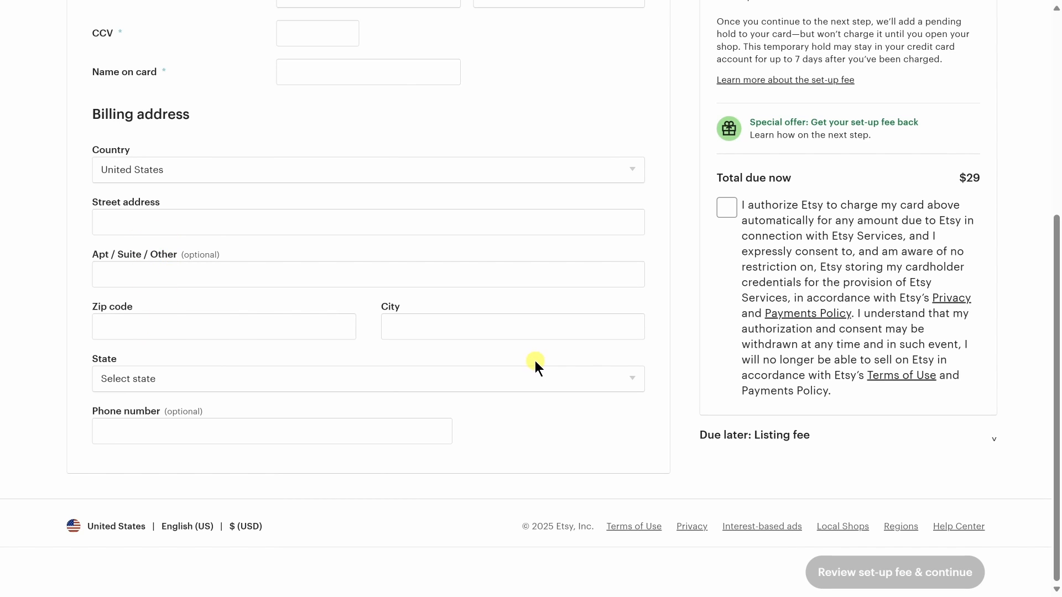
pyautogui.click(905, 582)
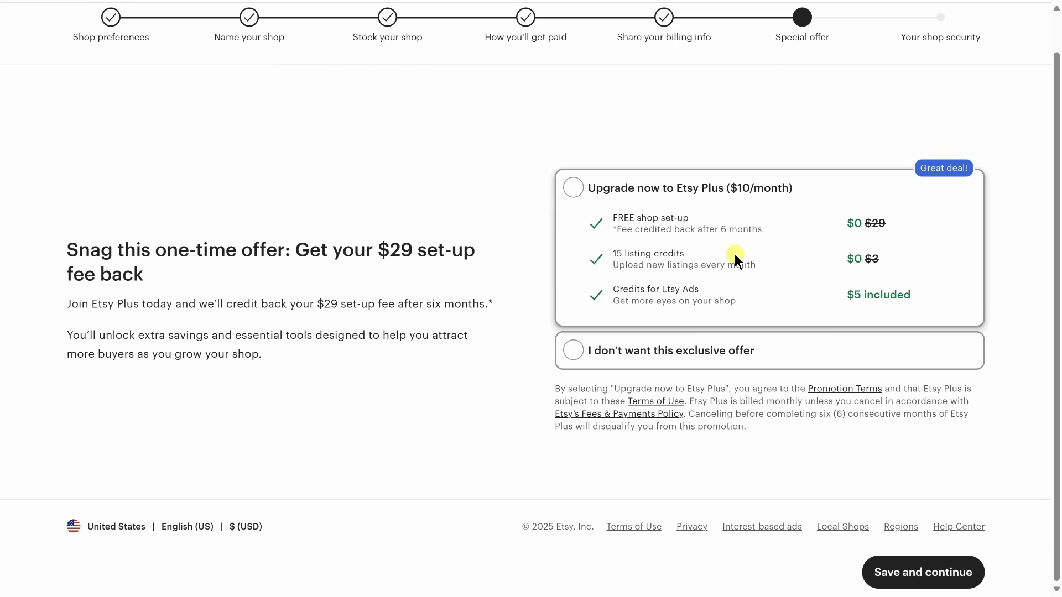
pyautogui.click(574, 353)
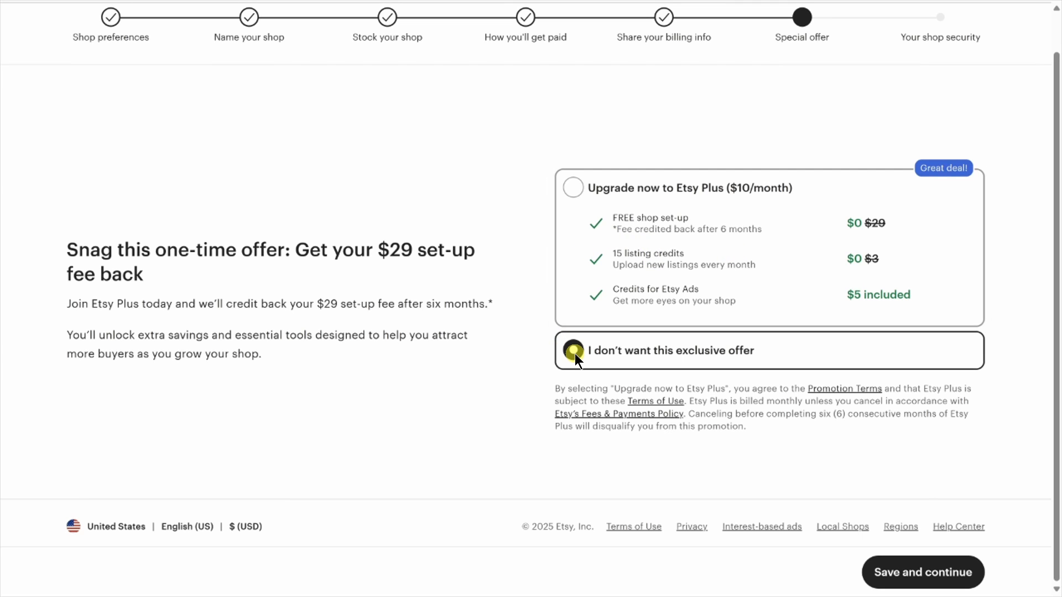
pyautogui.click(920, 572)
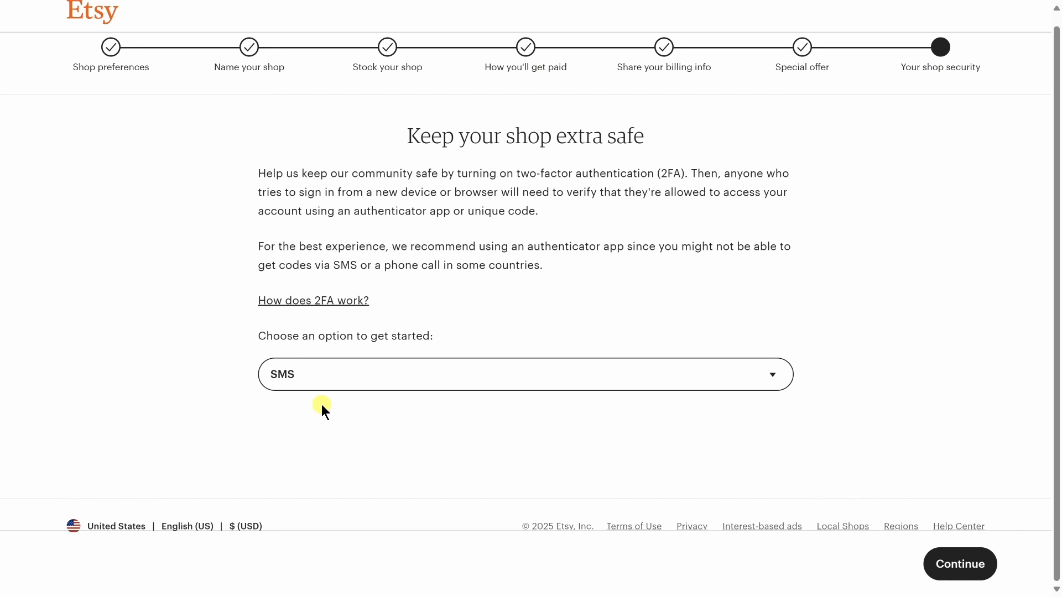
pyautogui.click(964, 572)
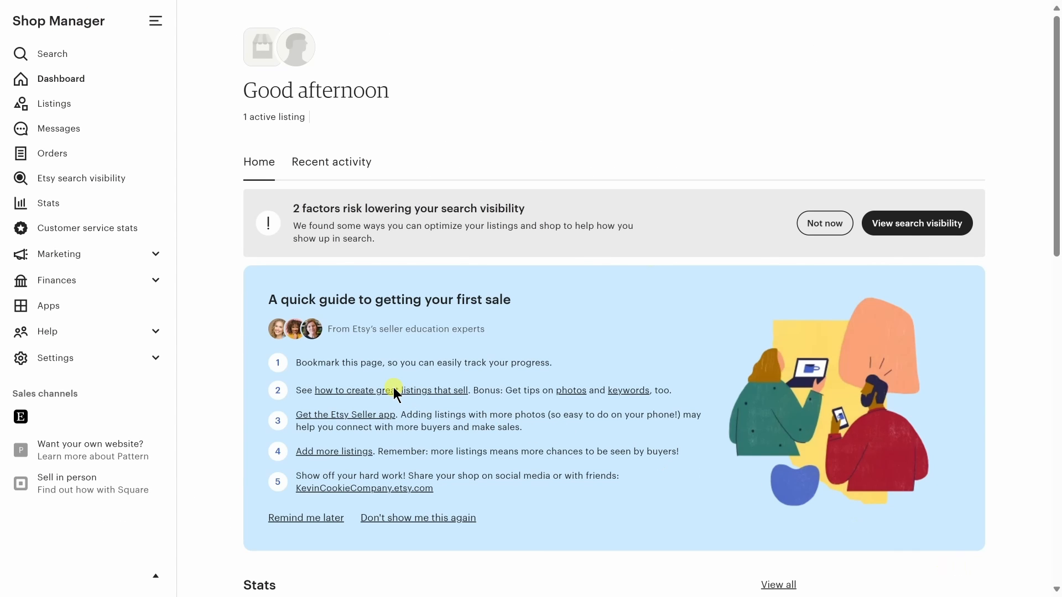